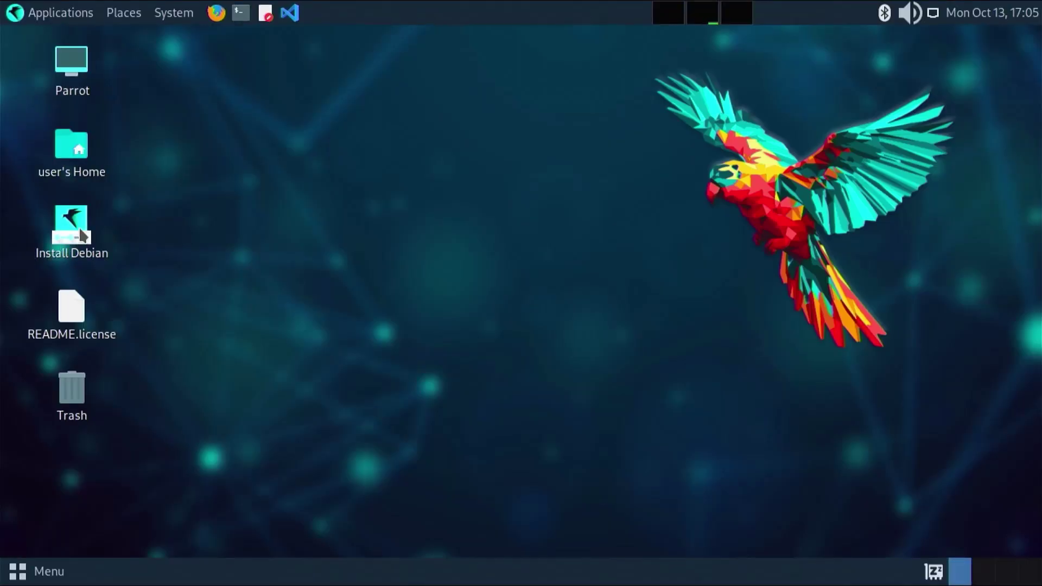
- Launch the Parrot OS installer and advance past the Welcome, Location and Keyboard pages
double_click(81, 235)
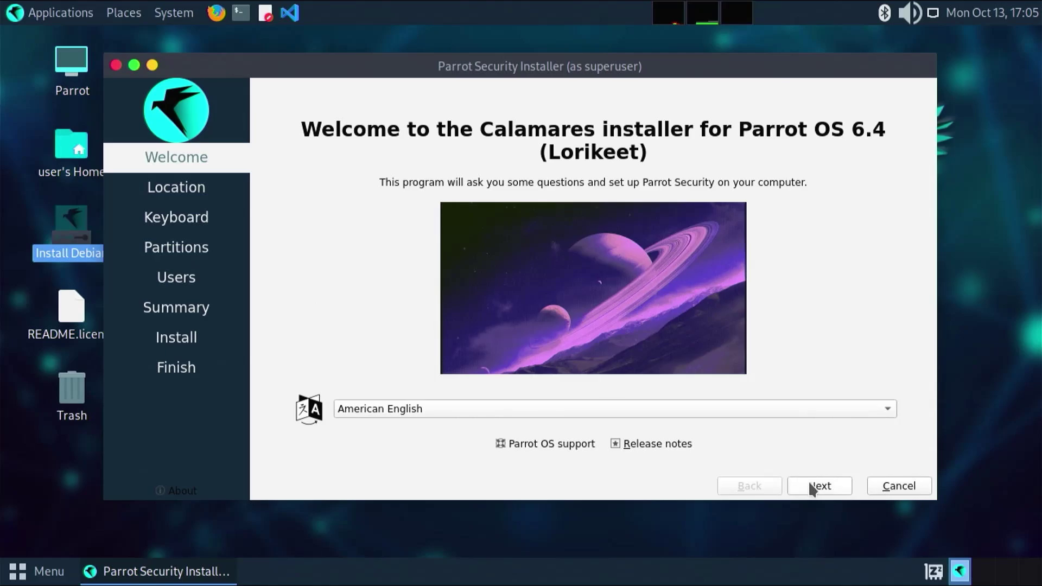
click(812, 487)
click(812, 487)
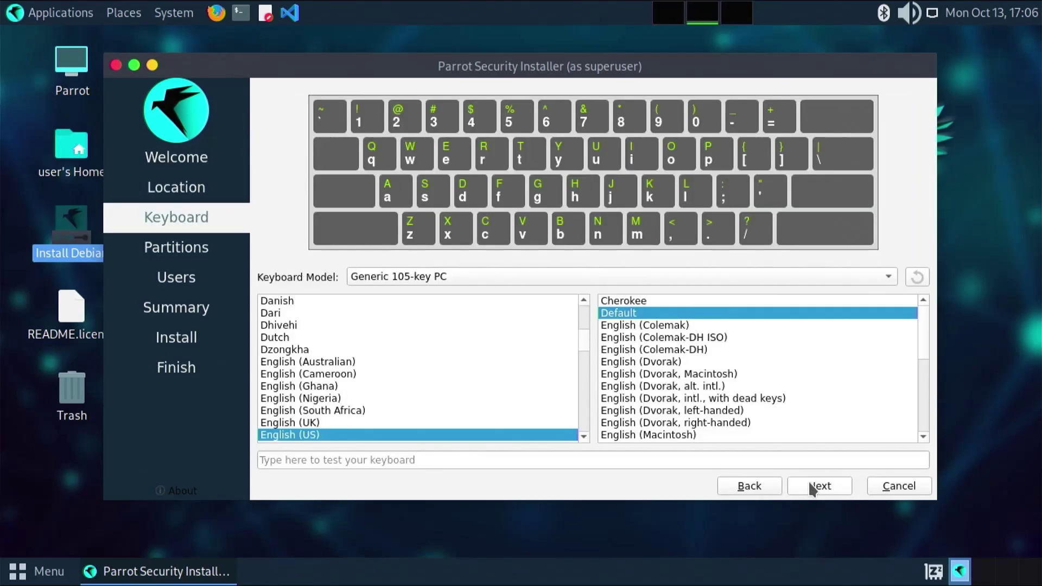
click(812, 488)
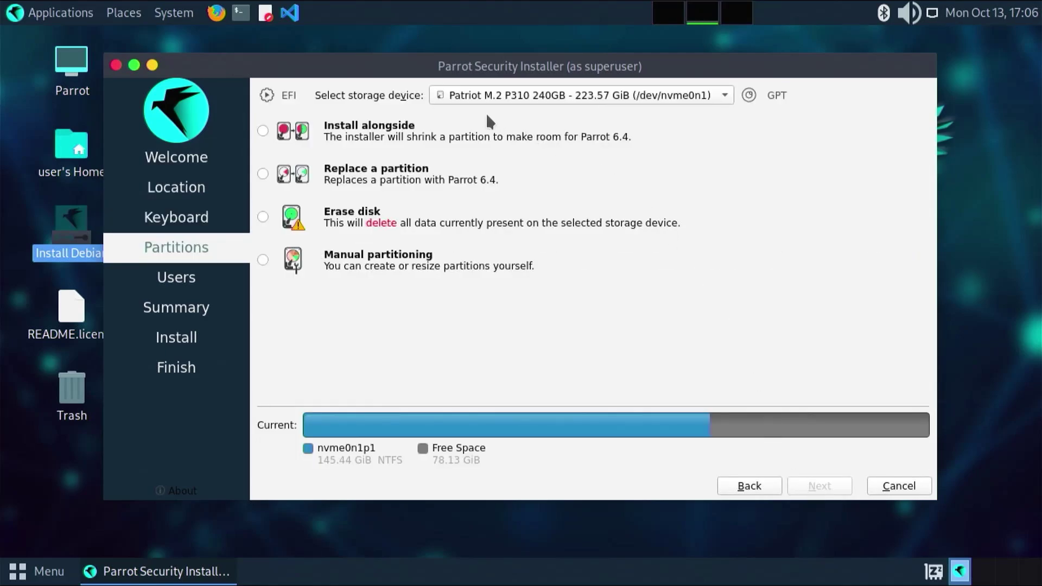
- Keep the Patriot M.2 P310 240GB drive as target and choose Manual partitioning
click(529, 96)
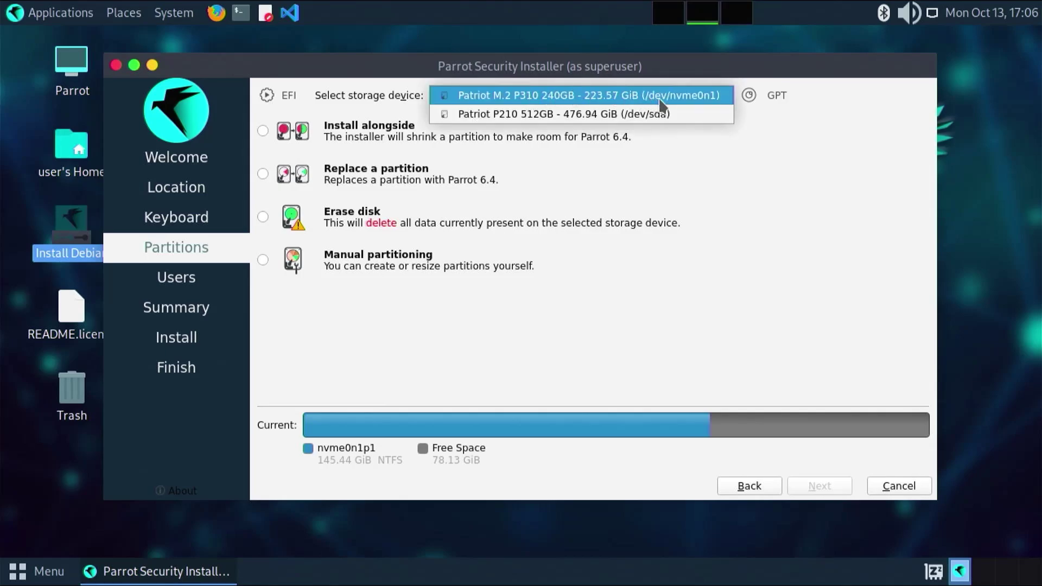
click(630, 100)
click(263, 259)
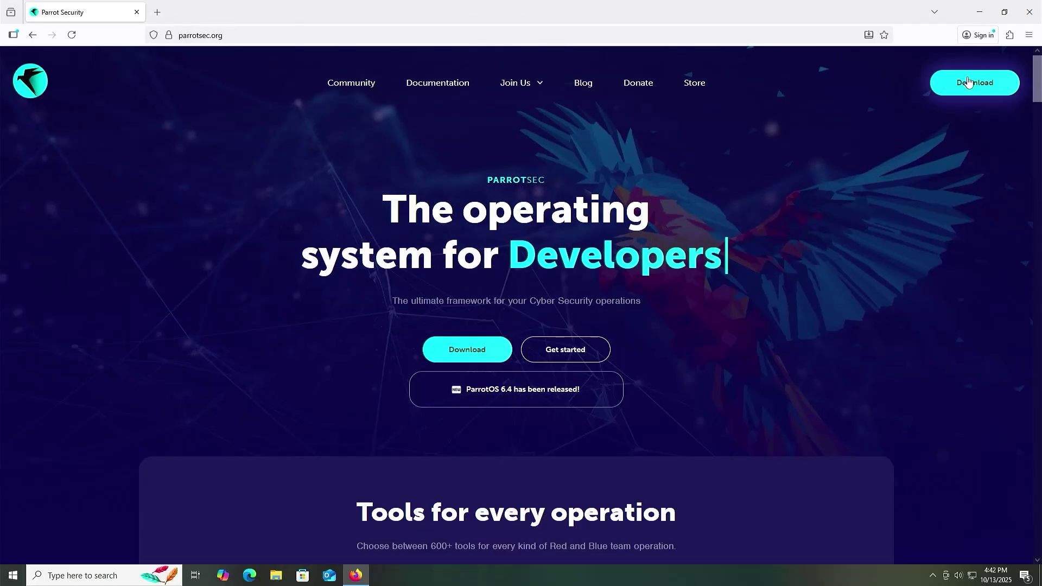
- Choose Live, Security and AMD64 in the ParrotSec download wizard and scroll to the download buttons
click(959, 81)
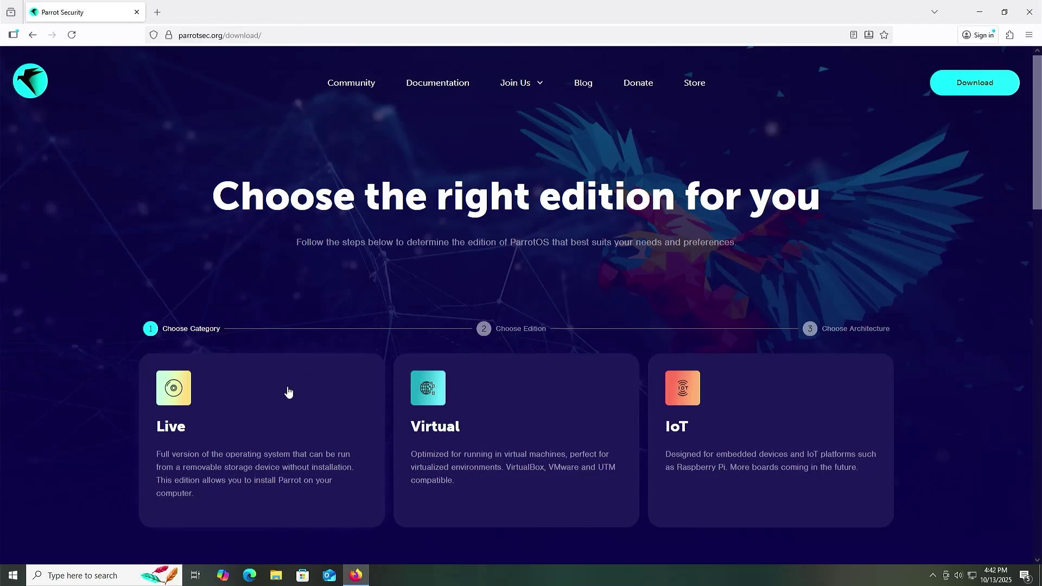
click(236, 419)
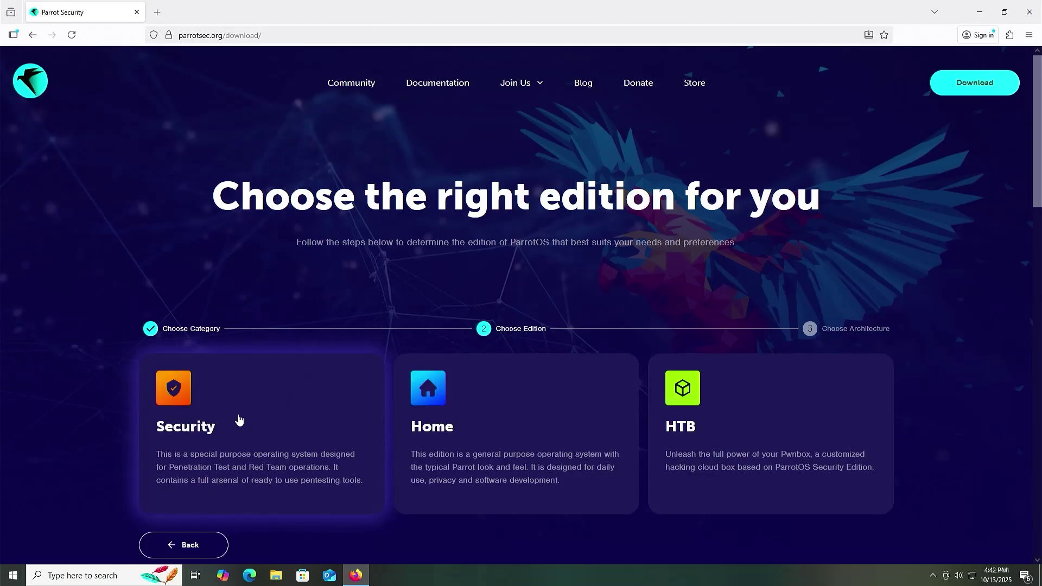
click(238, 419)
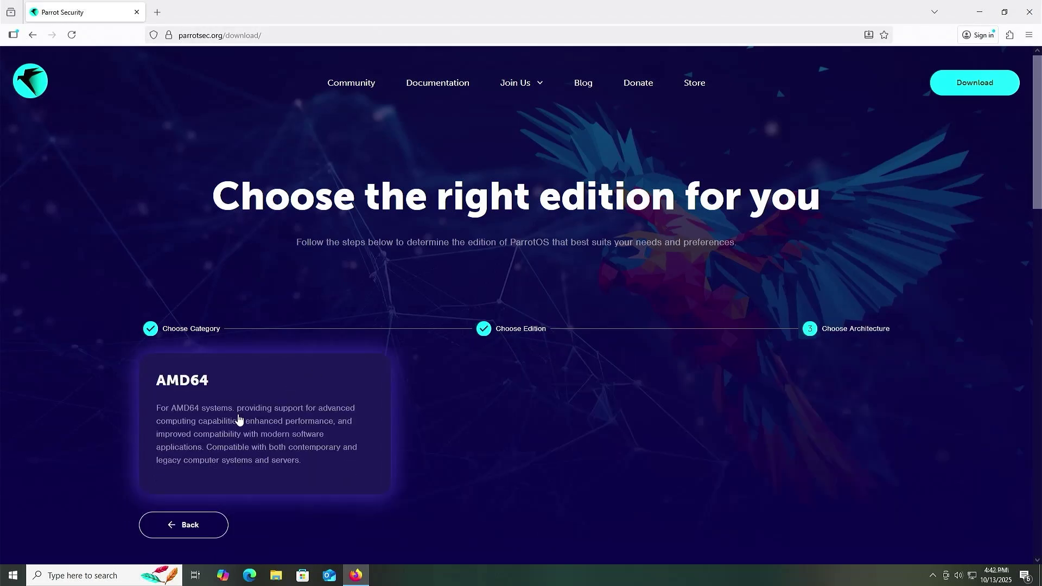
click(239, 419)
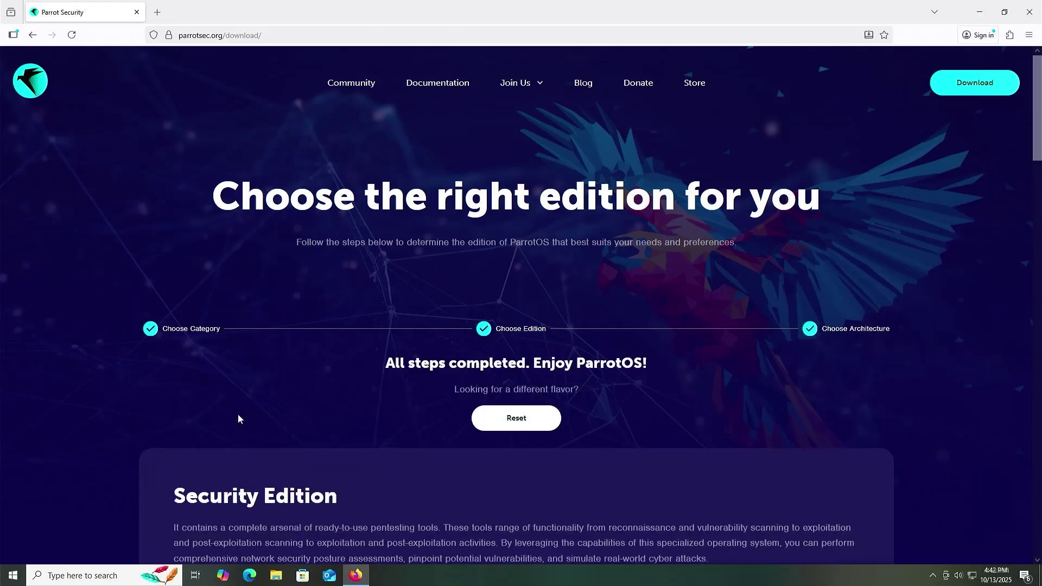
scroll(241, 416, down, 3)
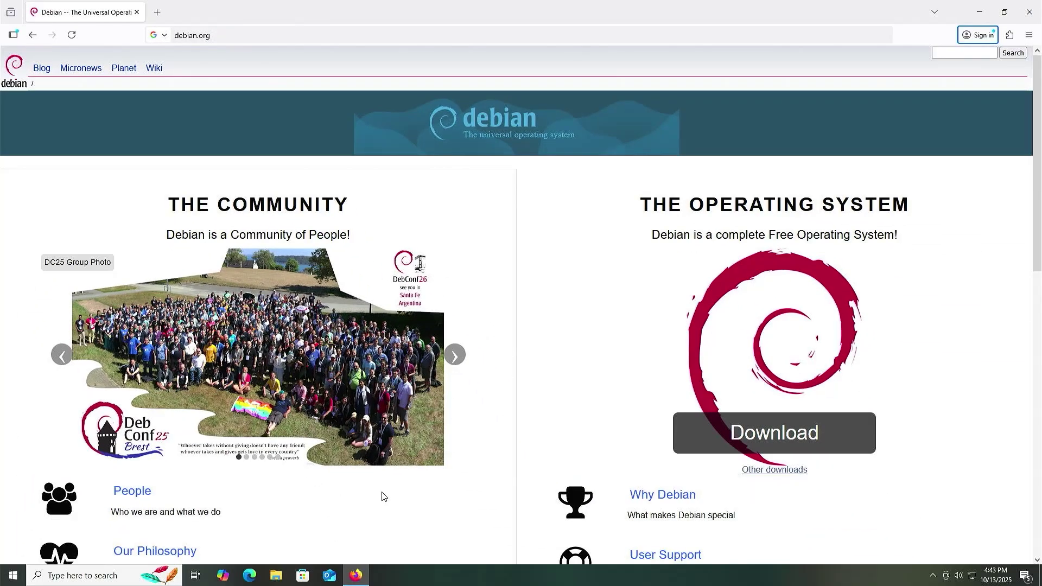
- Open Debian's Other downloads page listing installation and live images
click(763, 477)
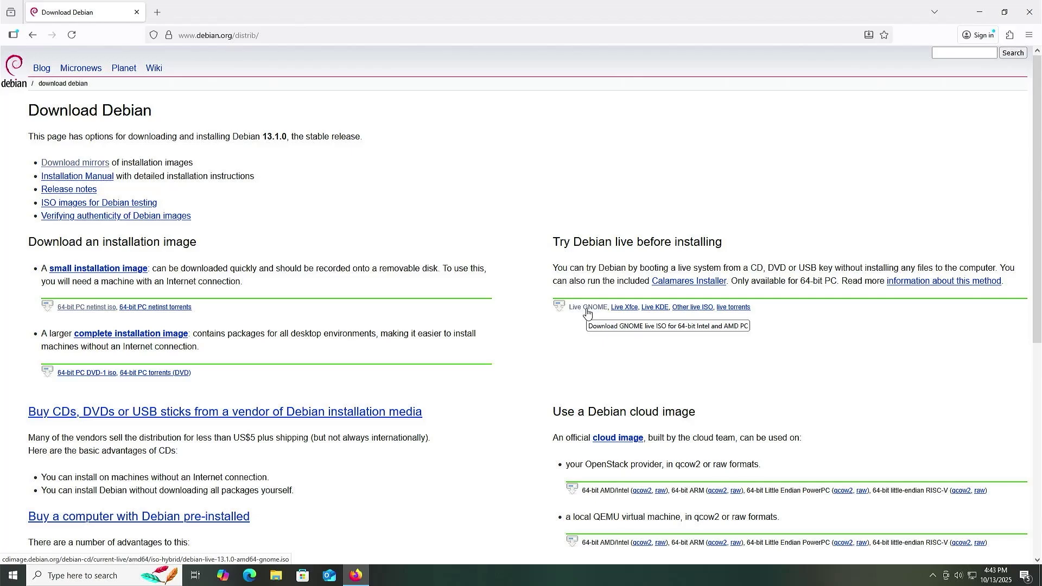
- Mount the Parrot-security-6.4_amd64 ISO from Downloads as DVD Drive (E:)
click(276, 576)
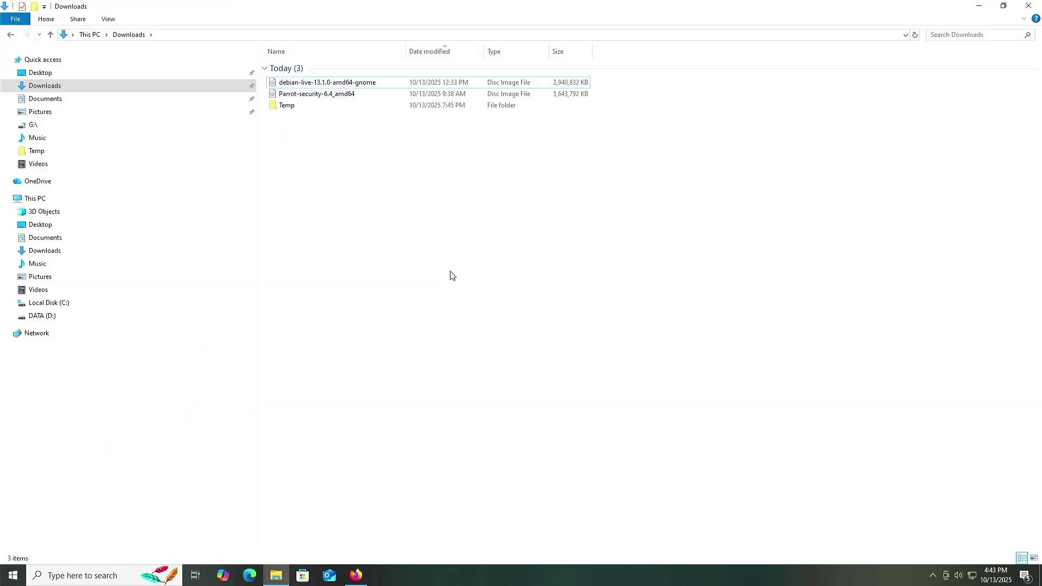
click(307, 83)
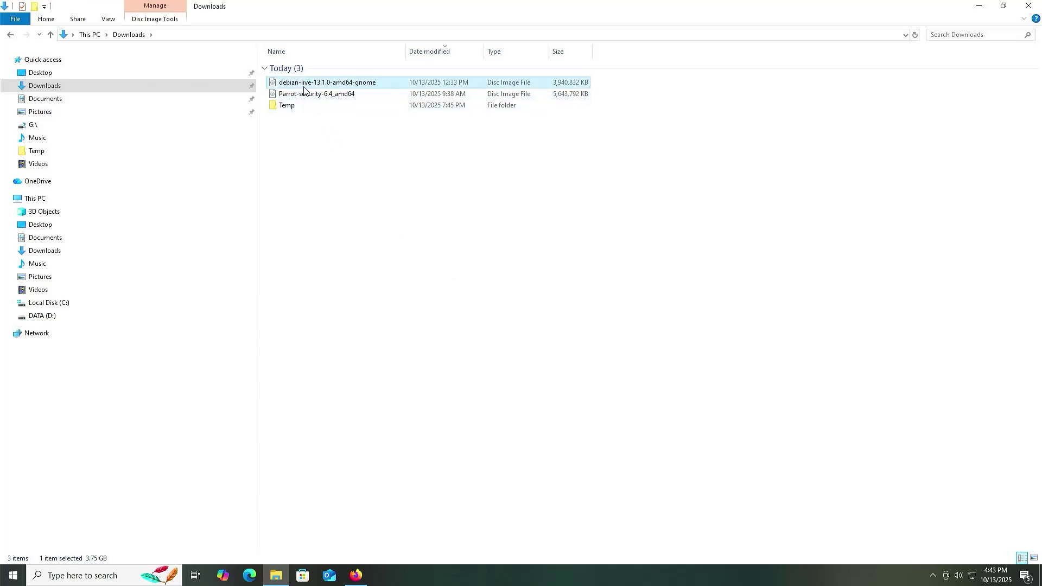
click(304, 95)
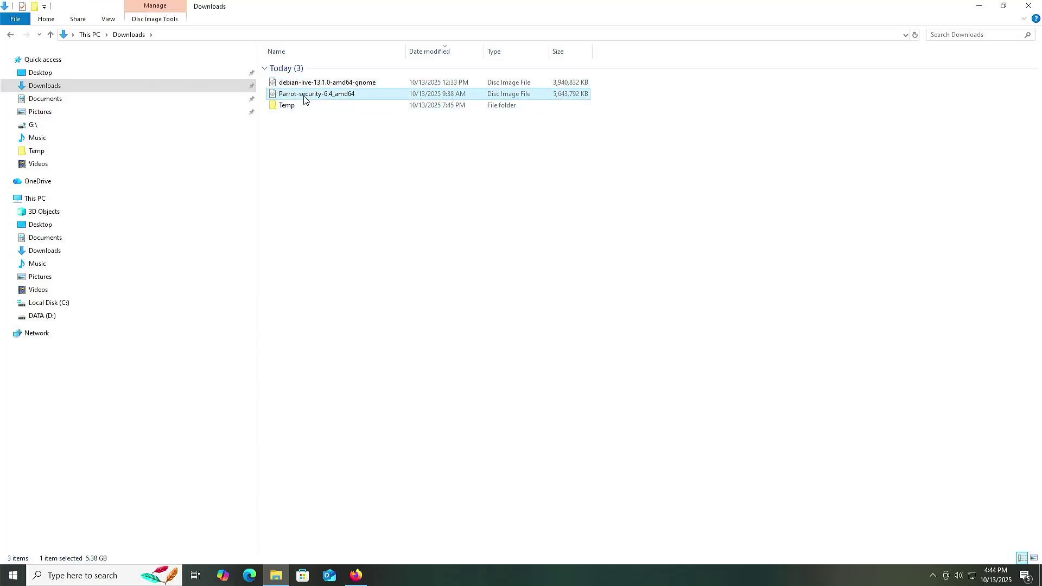
right_click(304, 97)
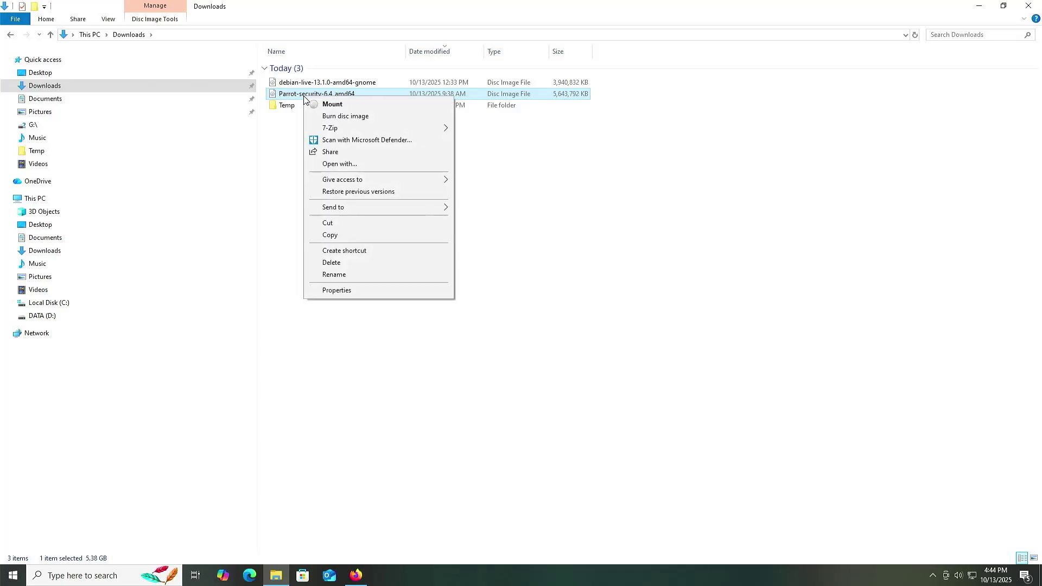
click(319, 103)
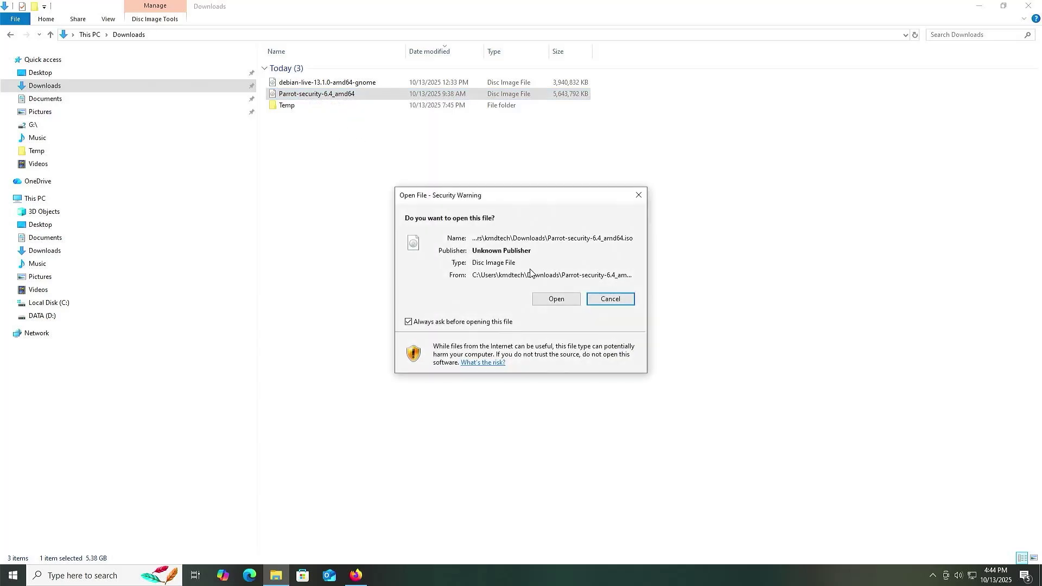
click(545, 299)
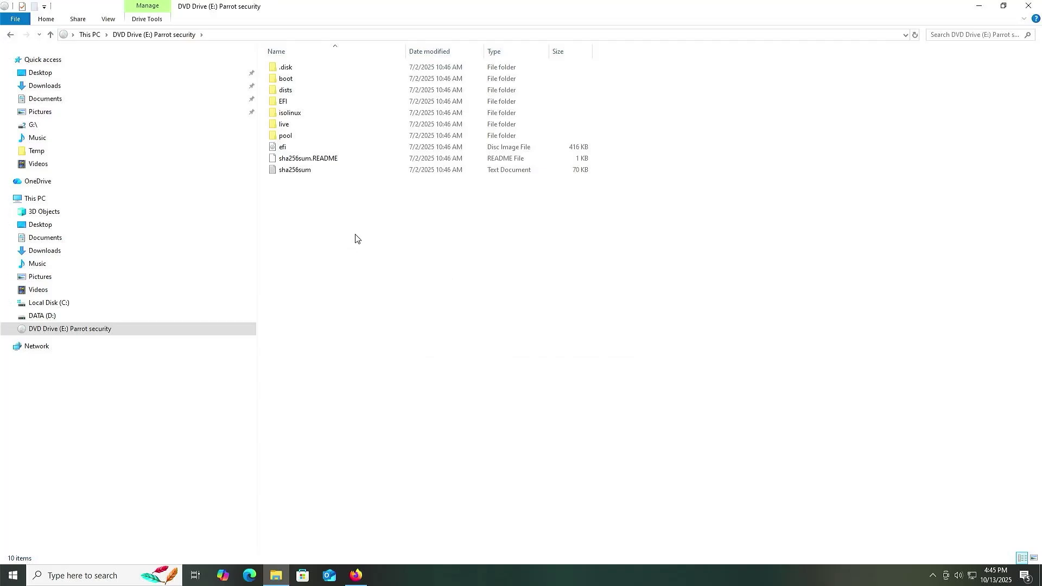
- Open Disk Management through a 'disk management' search and inspect Disk 0 and Disk 1
key(super)
text(disk mana)
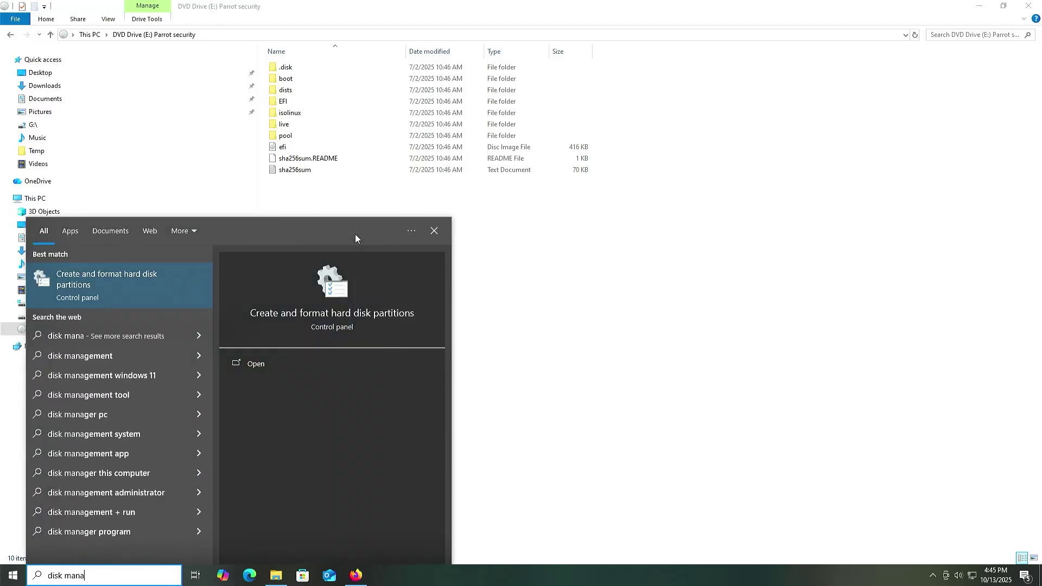
text(gement)
key(Return)
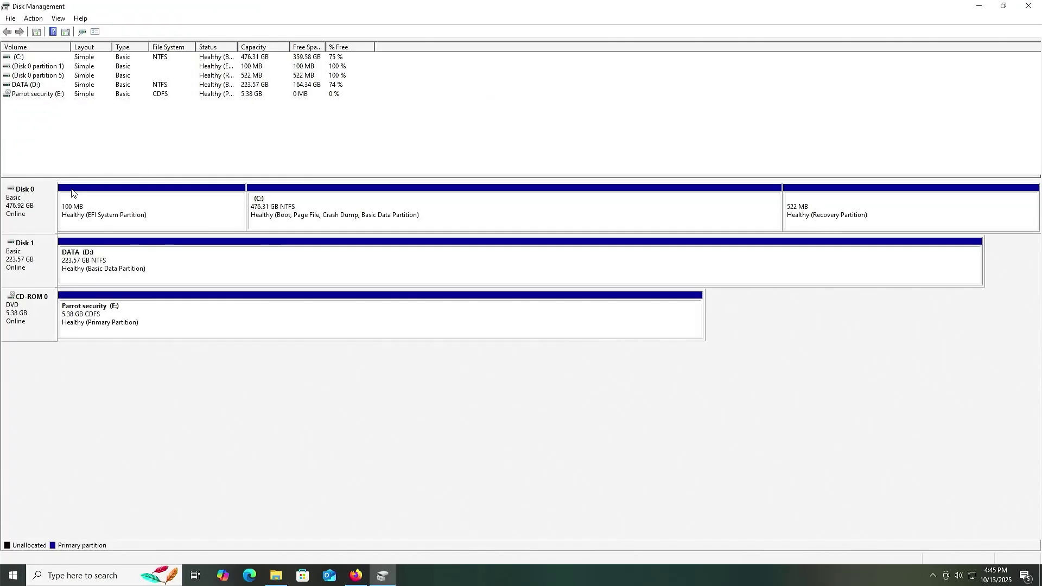
click(28, 203)
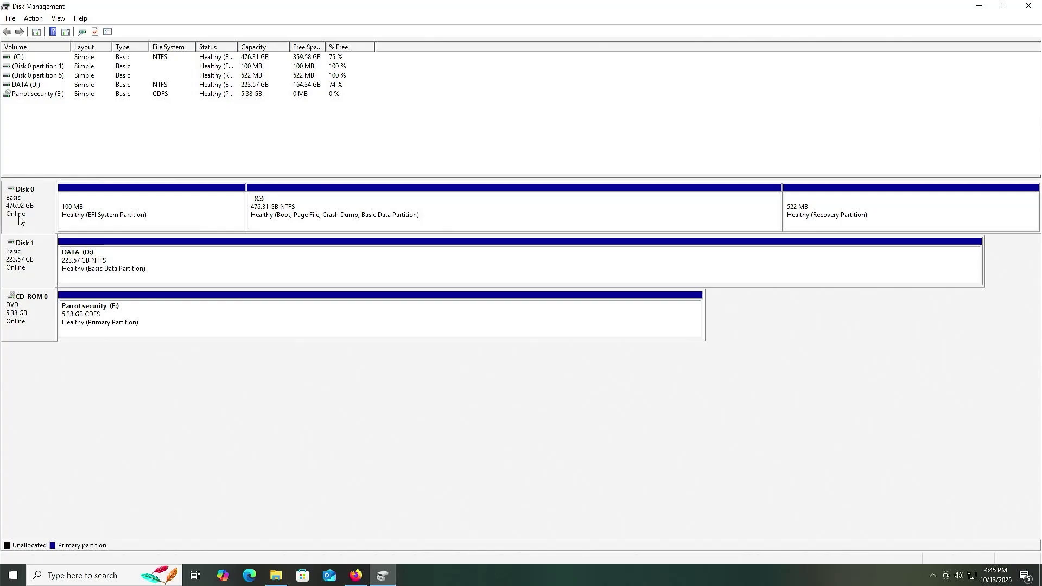
click(34, 247)
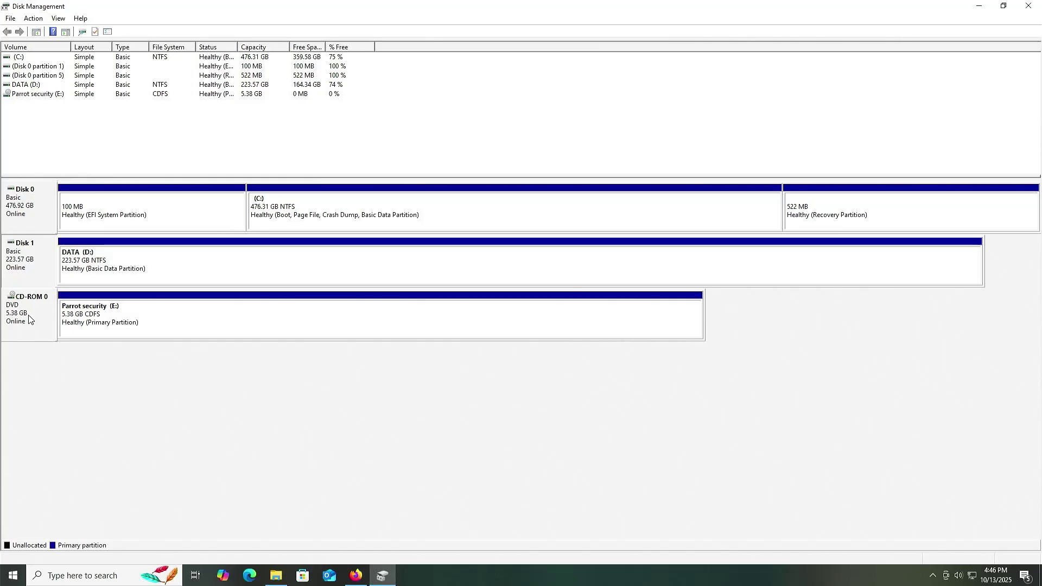
- View the properties of the Parrot security (E:) partition, then close them
click(92, 315)
right_click(92, 314)
click(125, 438)
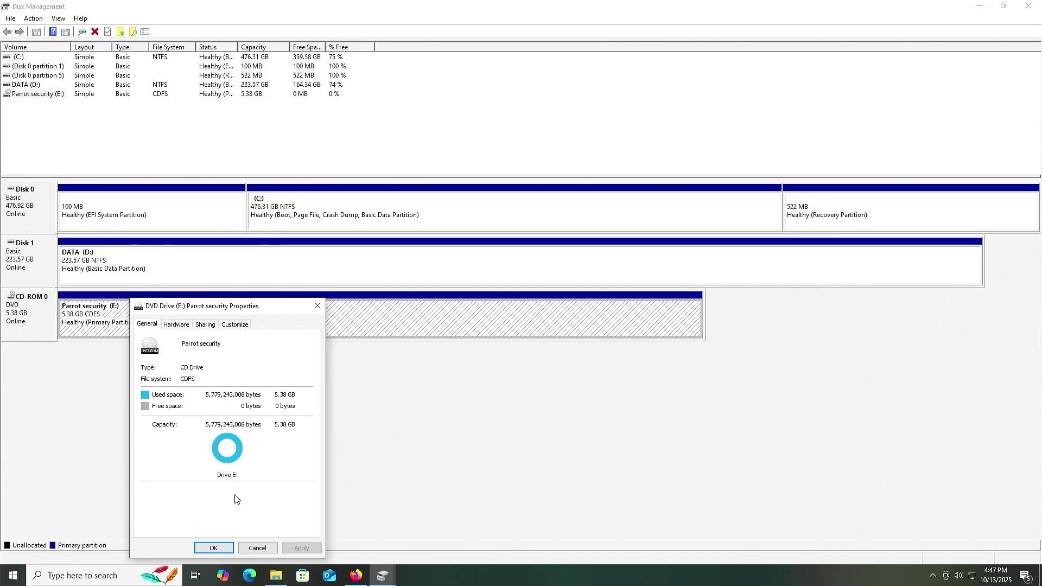
click(255, 548)
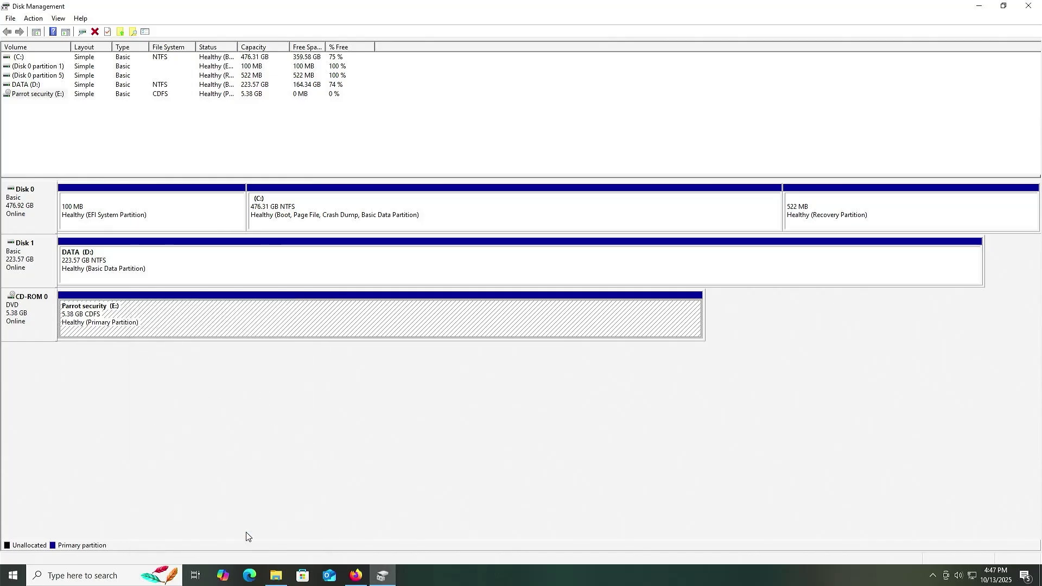
- Shrink C: using 580 as the shrink amount, leaving 5.67 GB unallocated on Disk 0
right_click(463, 212)
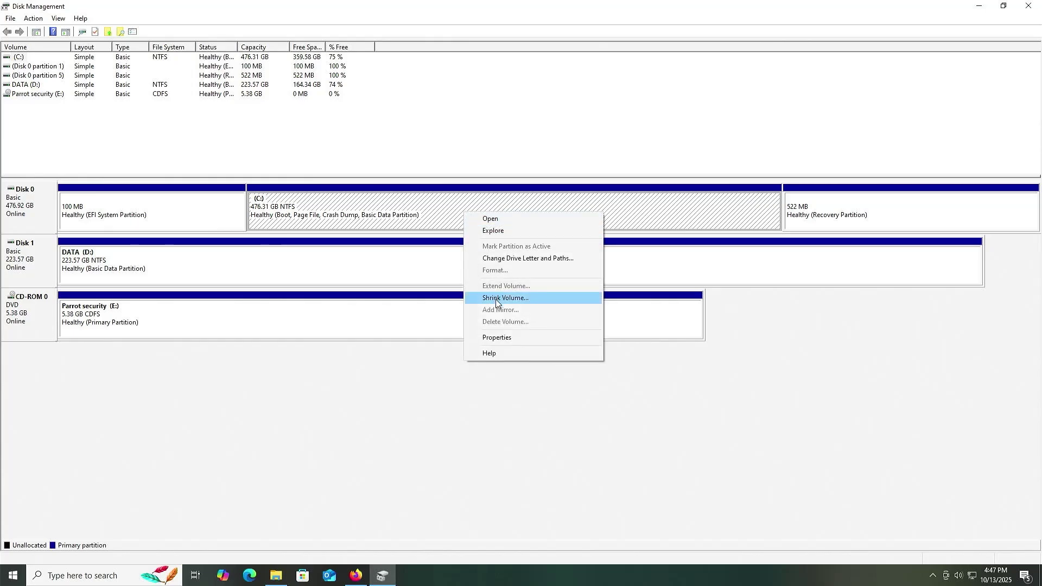
click(503, 298)
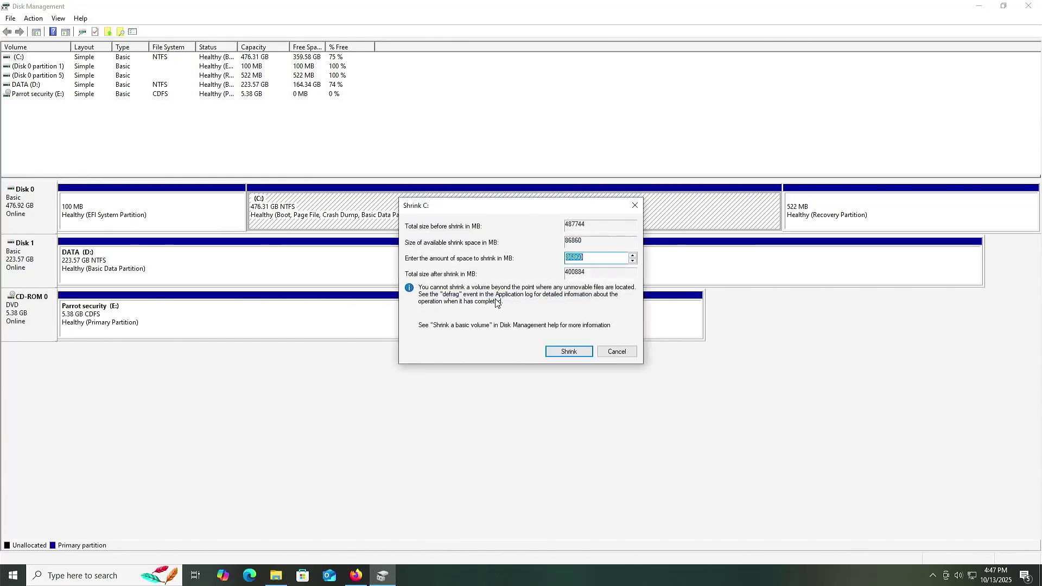
text(5800)
click(565, 350)
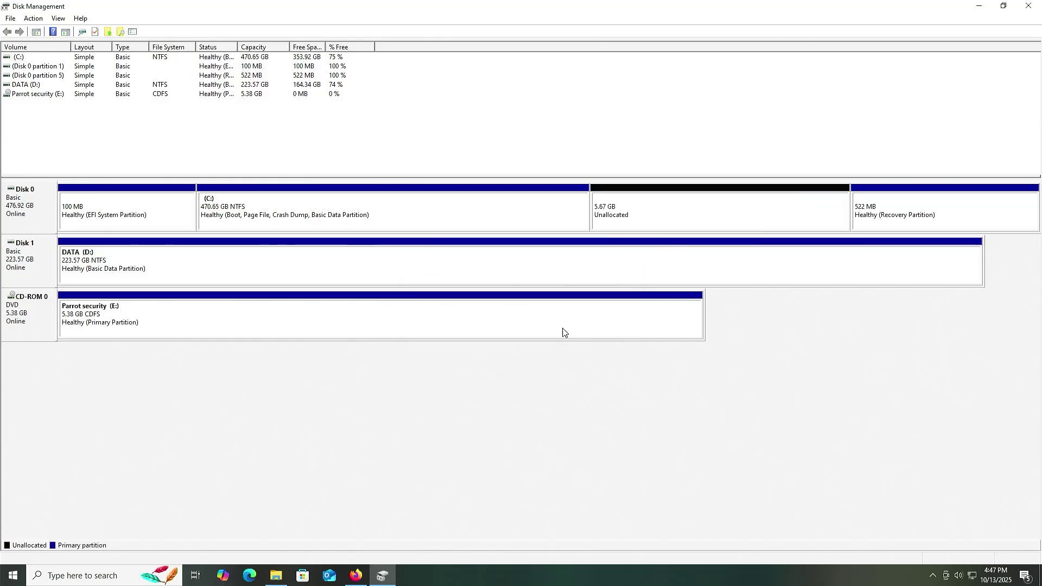
click(644, 217)
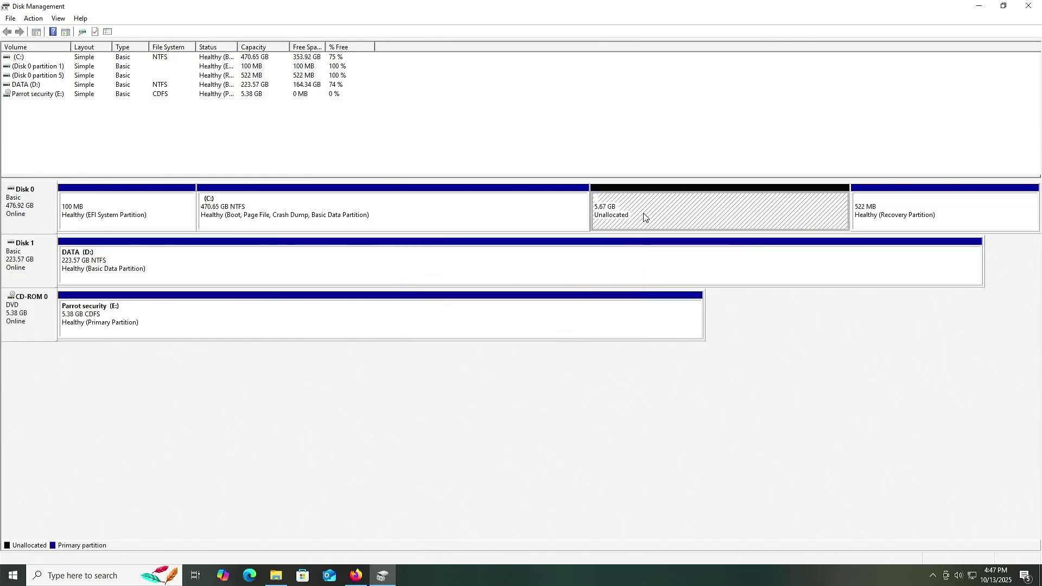
- Start a new simple volume on the unallocated space: 5800 MB, drive letter F, NTFS
right_click(644, 217)
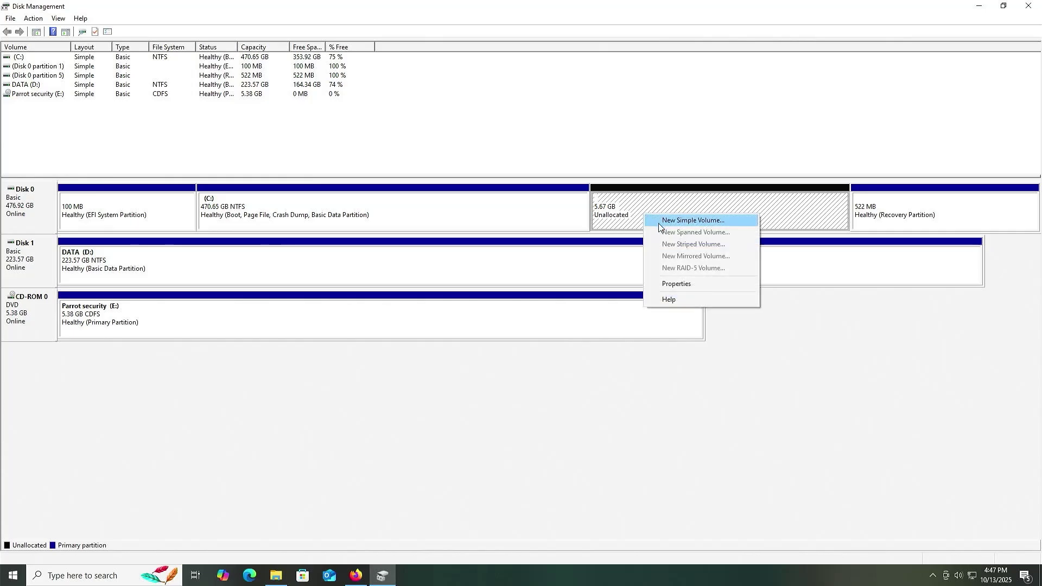
click(658, 222)
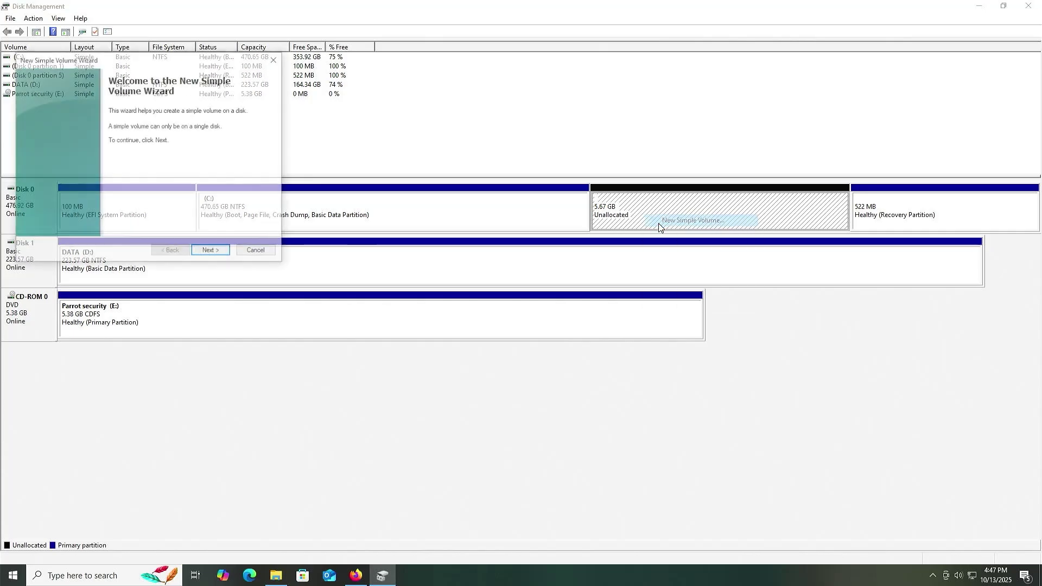
click(209, 252)
click(209, 252)
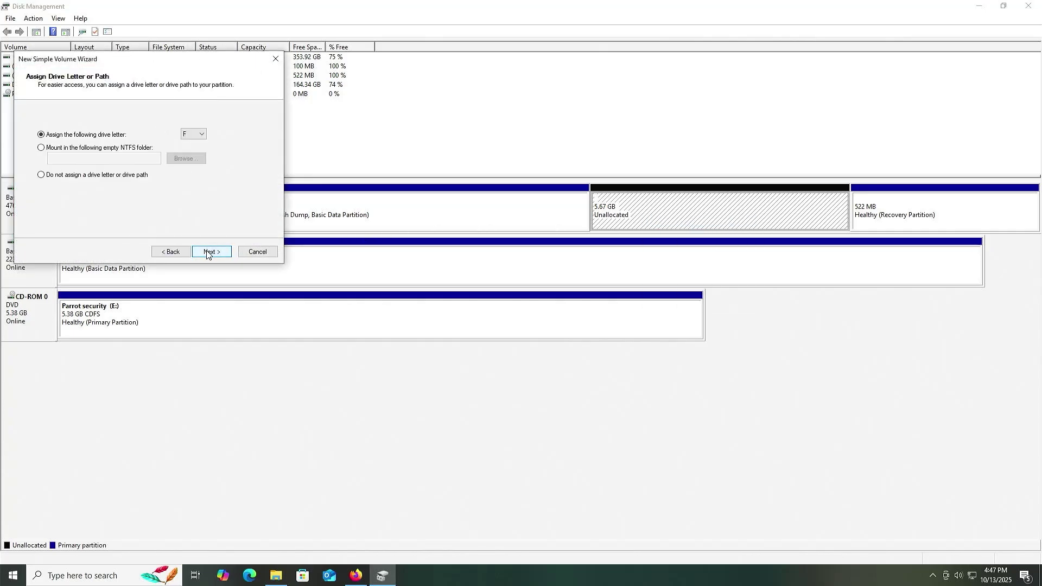
click(208, 253)
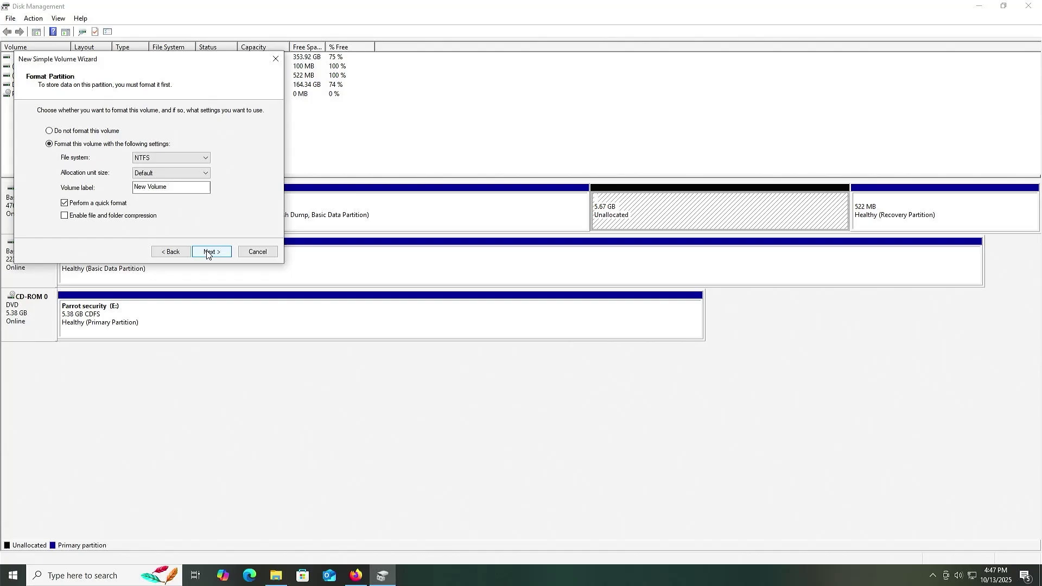
click(173, 163)
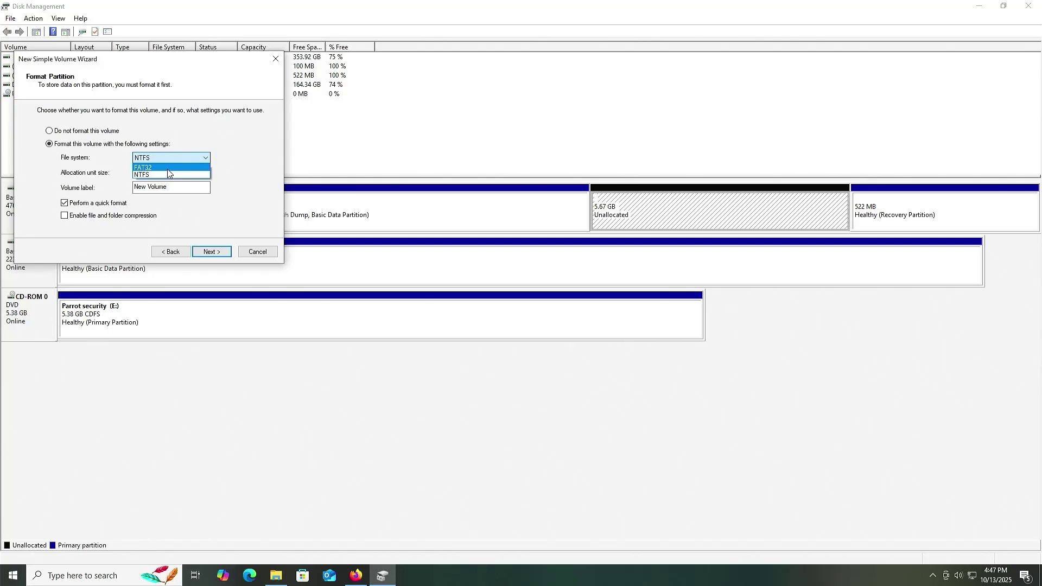
click(167, 174)
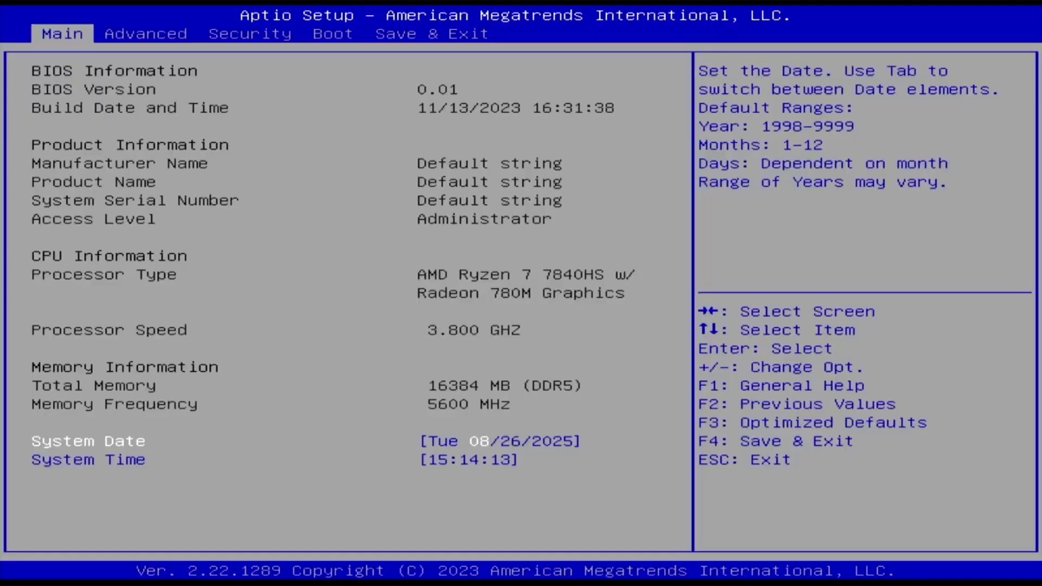
- Browse the Aptio Setup firmware's Main and Security settings pages
key(Down)
key(Up)
key(Right)
key(Right)
key(Left)
key(Left)
key(Right)
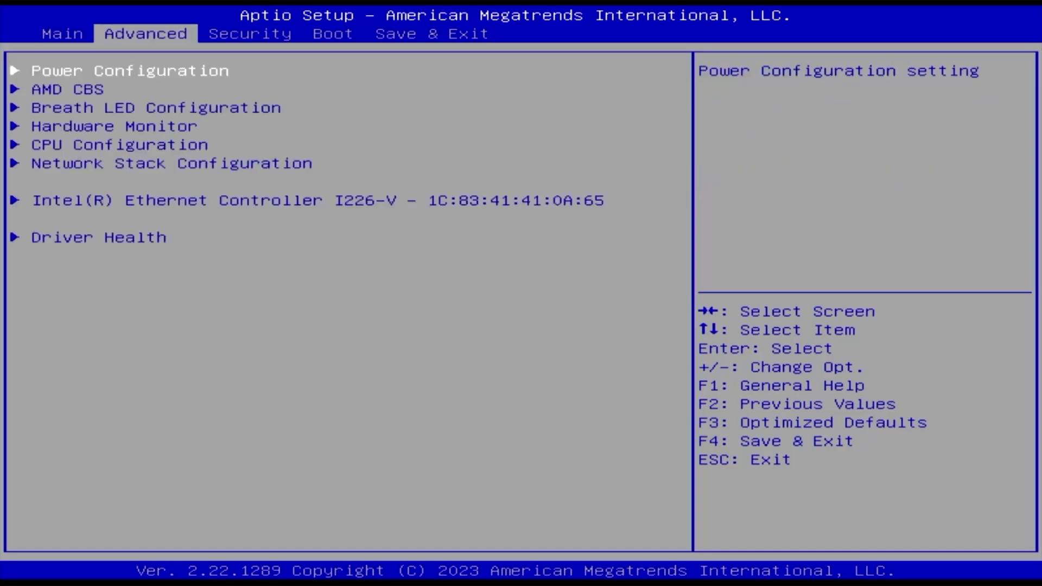
key(Right)
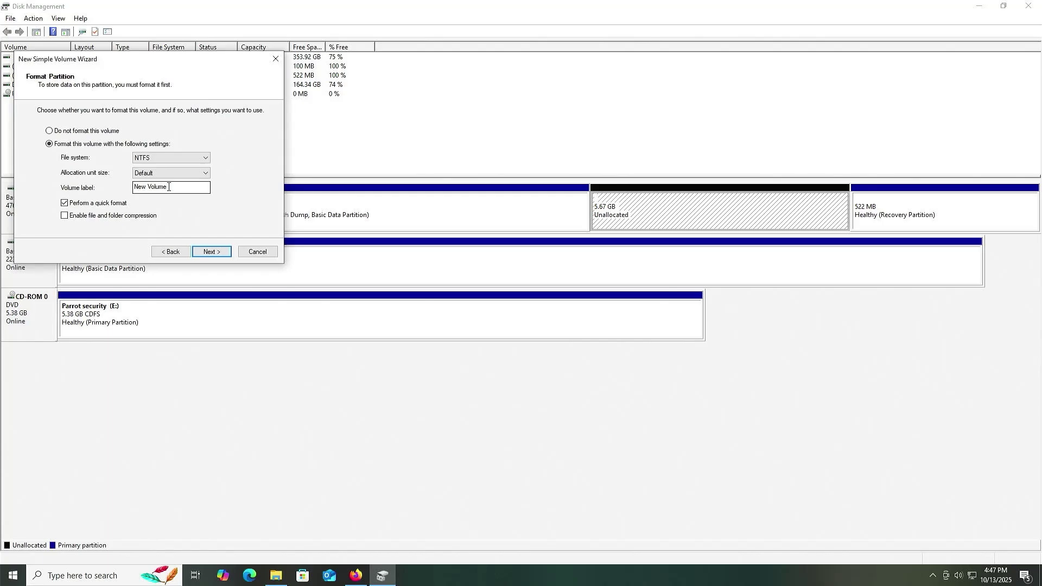
- Label the new F: volume 'ISO' and finish formatting it
drag(169, 187, 114, 189)
text(ISO)
click(210, 251)
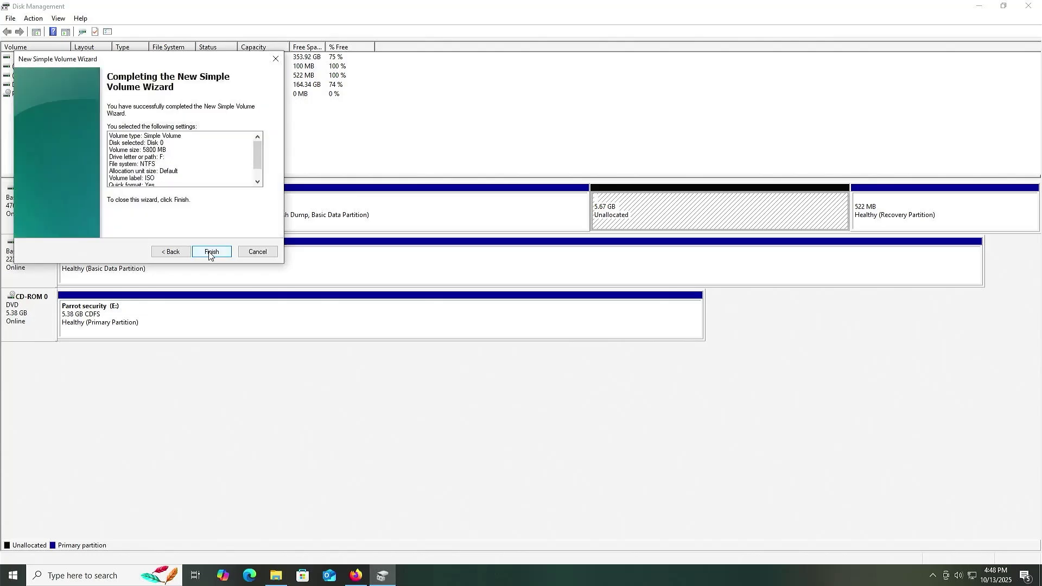
click(210, 251)
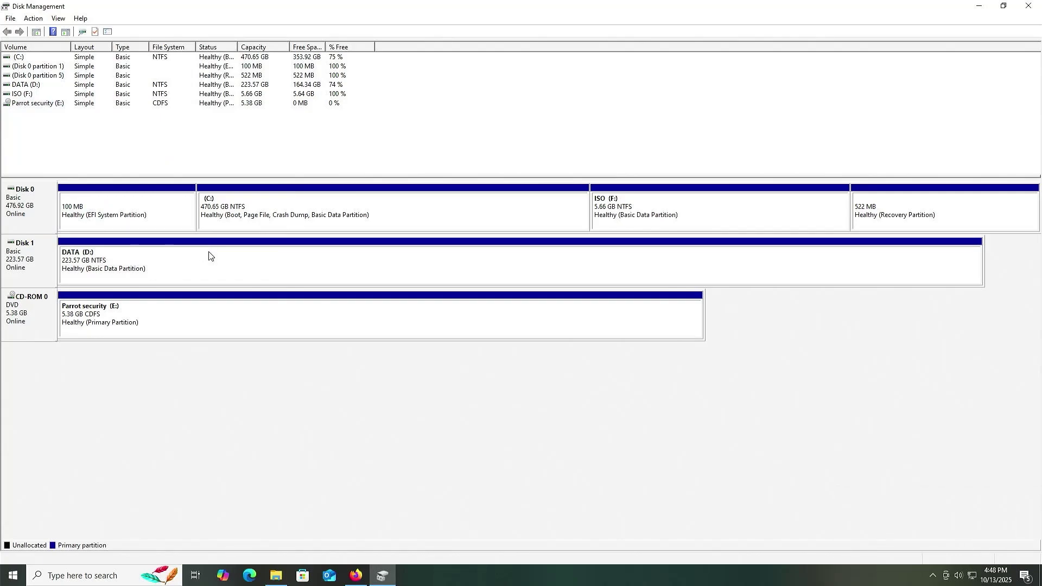
- Copy all ten items from the Parrot security DVD (E:) into ISO (F:)
click(276, 574)
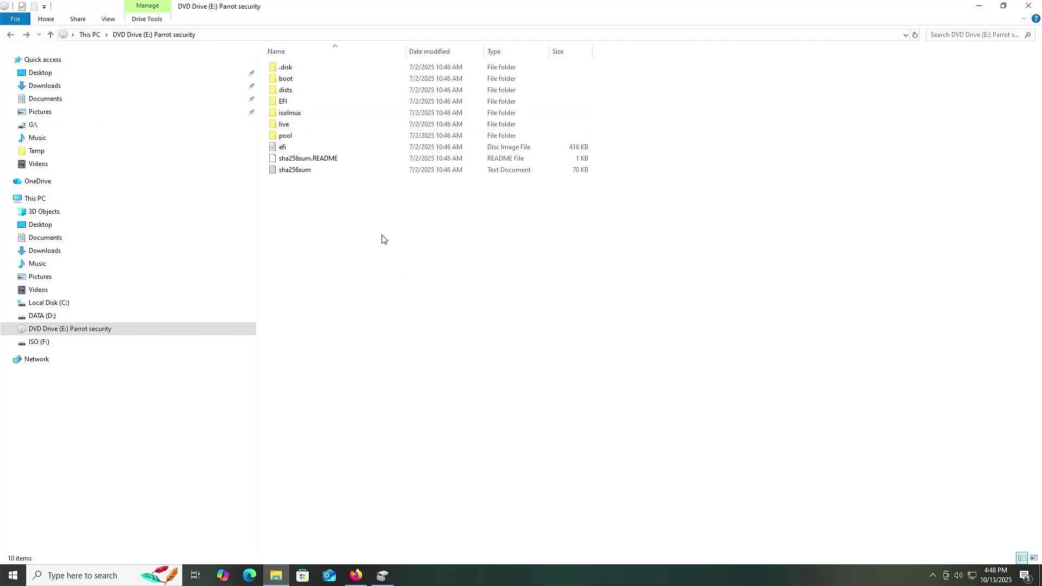
key(ctrl+a)
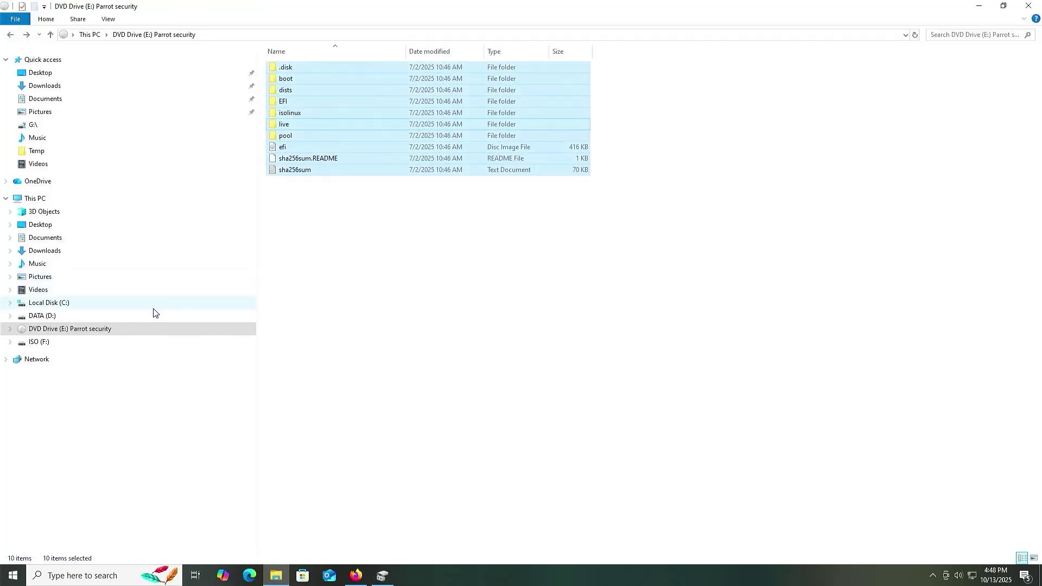
click(130, 346)
click(399, 220)
key(ctrl+v)
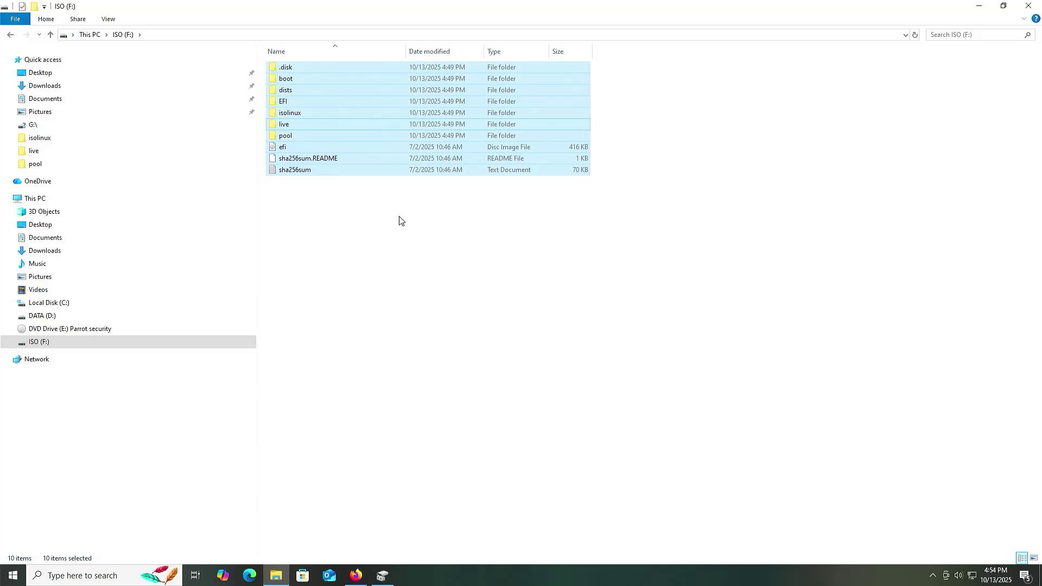
click(399, 220)
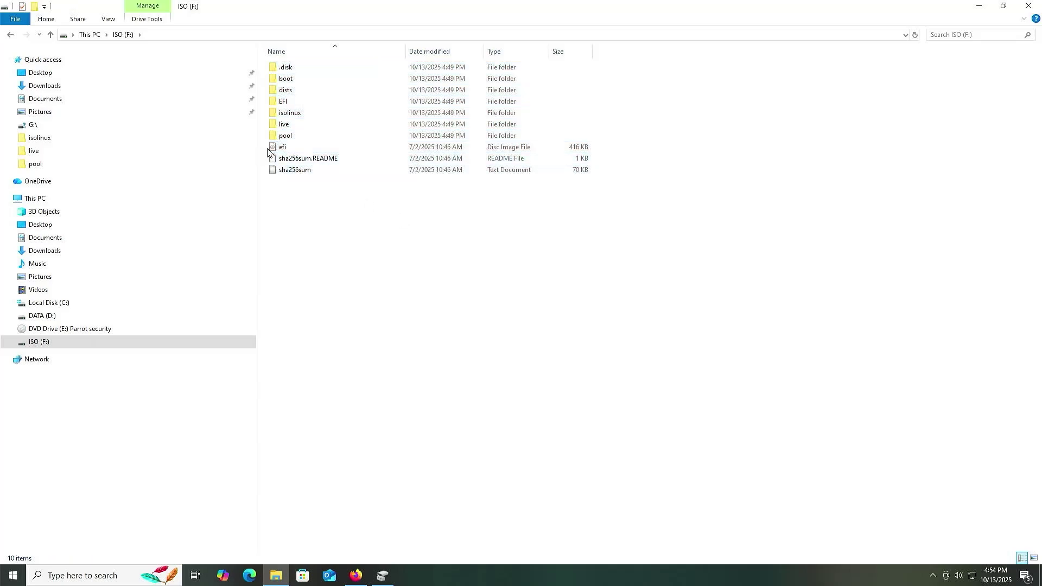
- Mount the debian-live-13.1.0-amd64-gnome image from Downloads as a drive
click(107, 86)
click(310, 84)
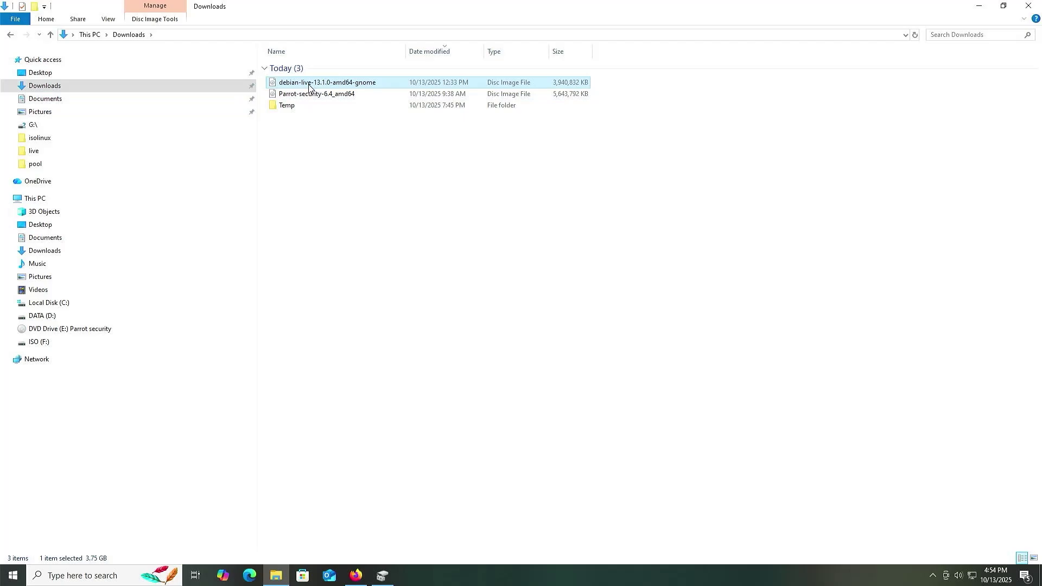
right_click(309, 86)
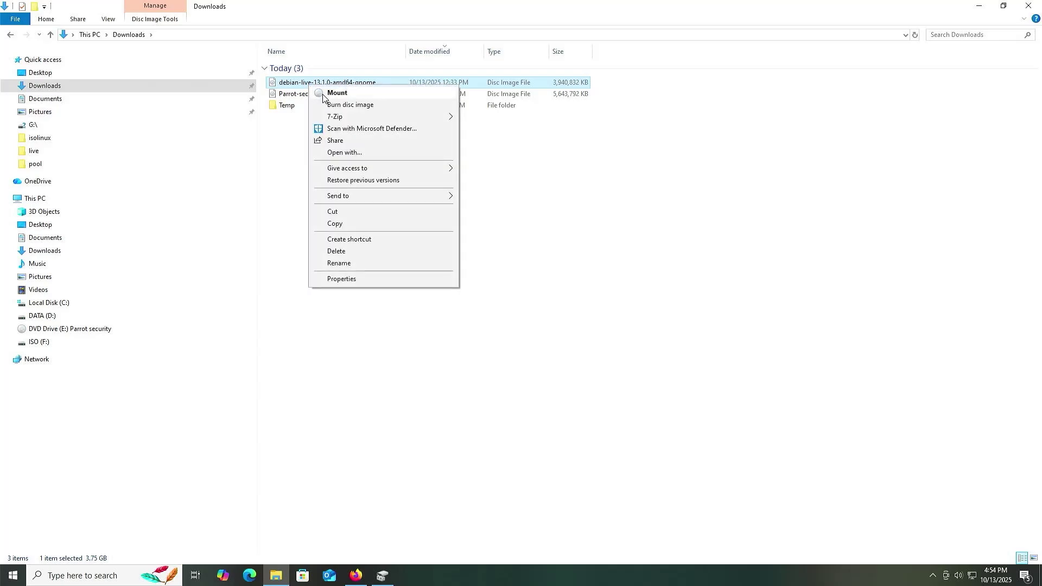
click(325, 95)
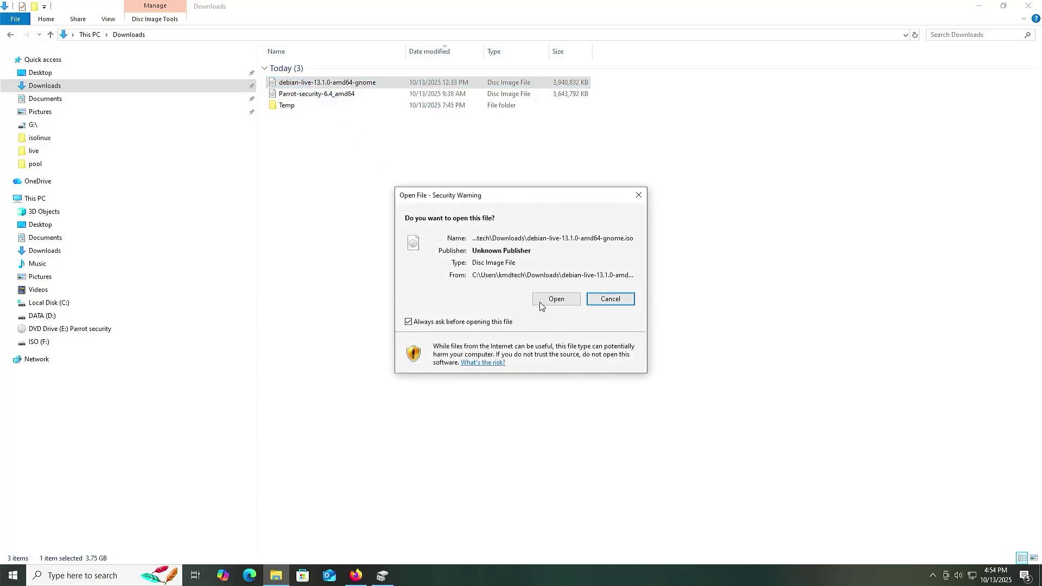
click(555, 299)
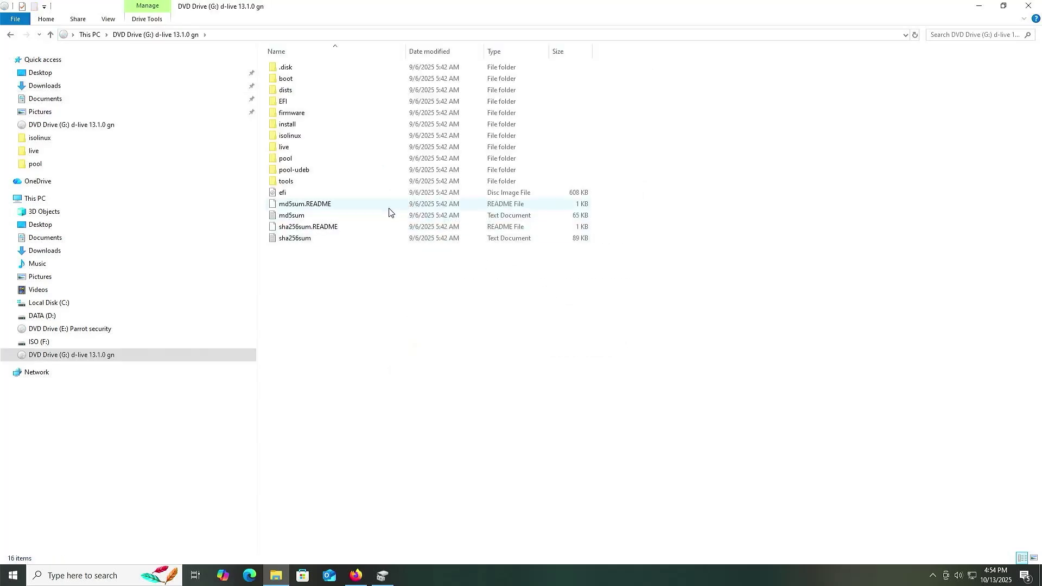
- Copy Debian's EFI\boot files into ISO (F:)\EFI\boot, replacing the existing bootx64.efi
double_click(296, 102)
double_click(282, 69)
key(ctrl+a)
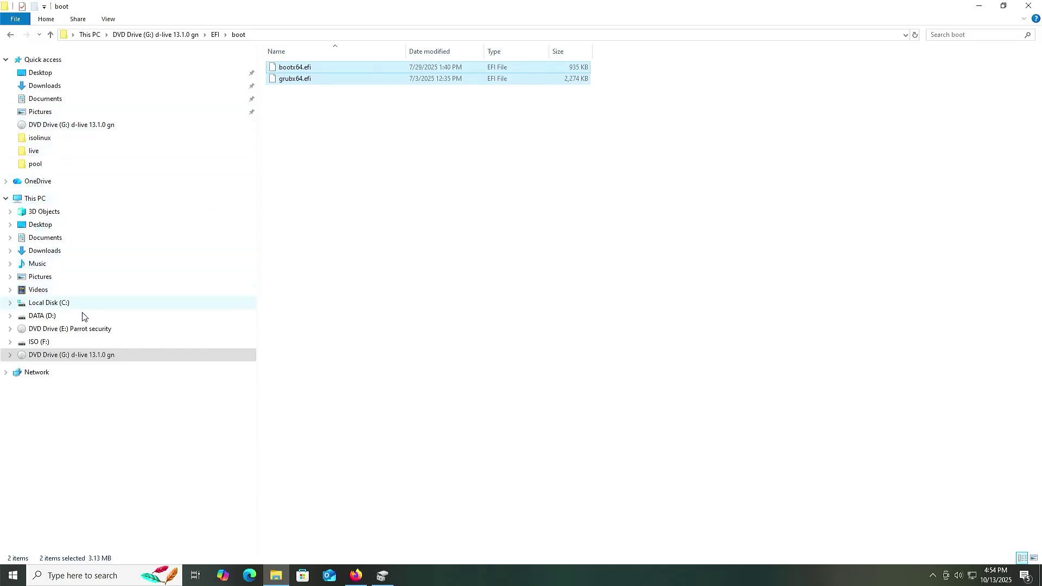
click(83, 345)
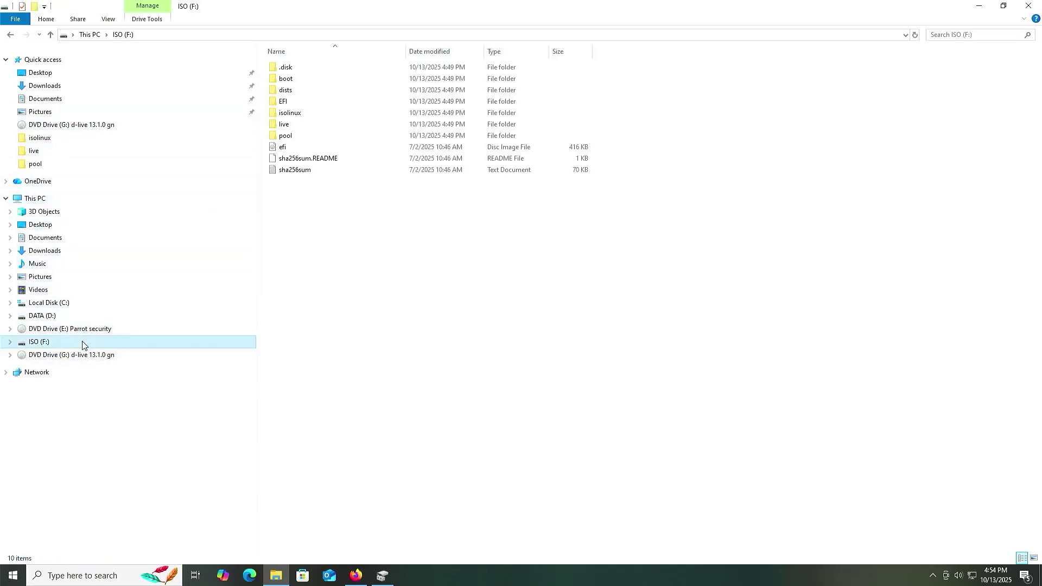
click(292, 103)
double_click(292, 103)
double_click(283, 67)
key(ctrl+v)
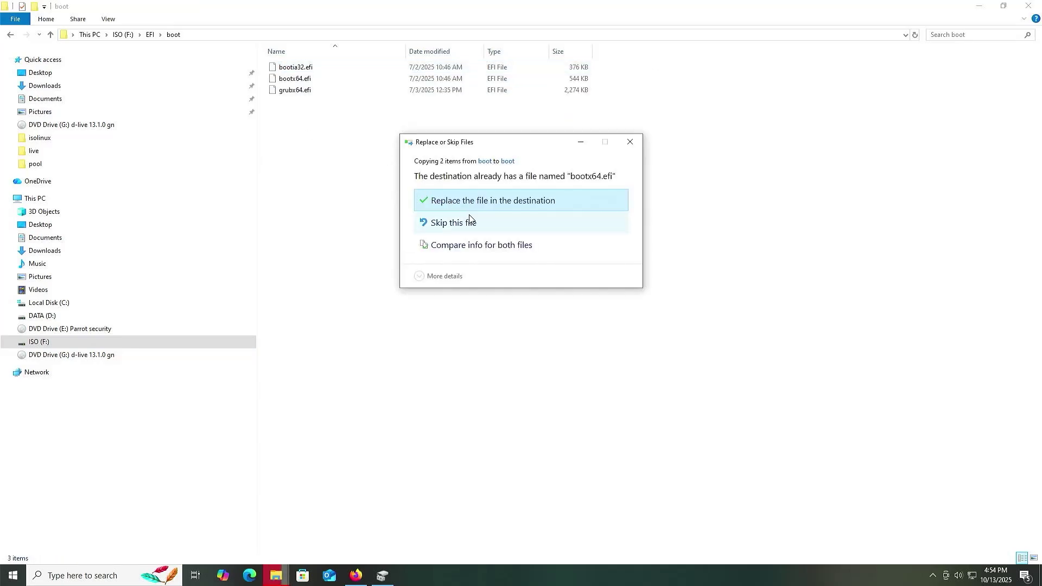
click(472, 207)
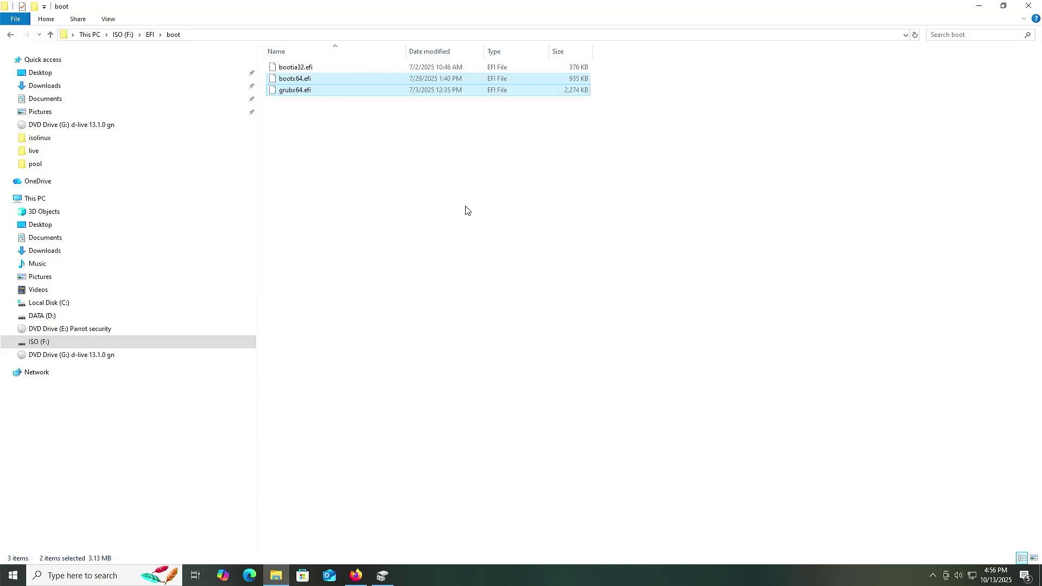
- Bring Disk Management back to the front and select the ISO (F:) partition on Disk 0
click(382, 577)
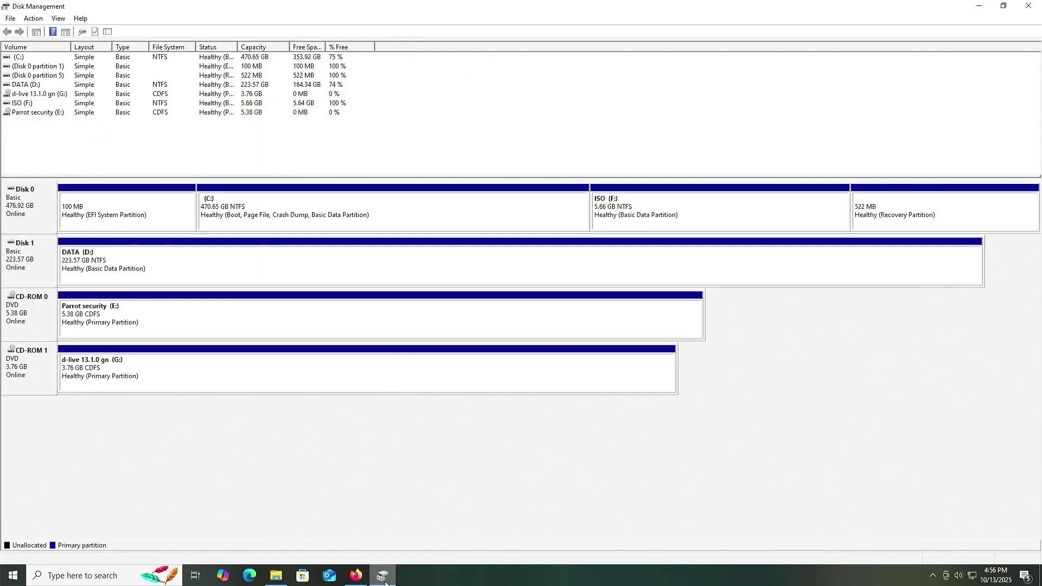
click(651, 229)
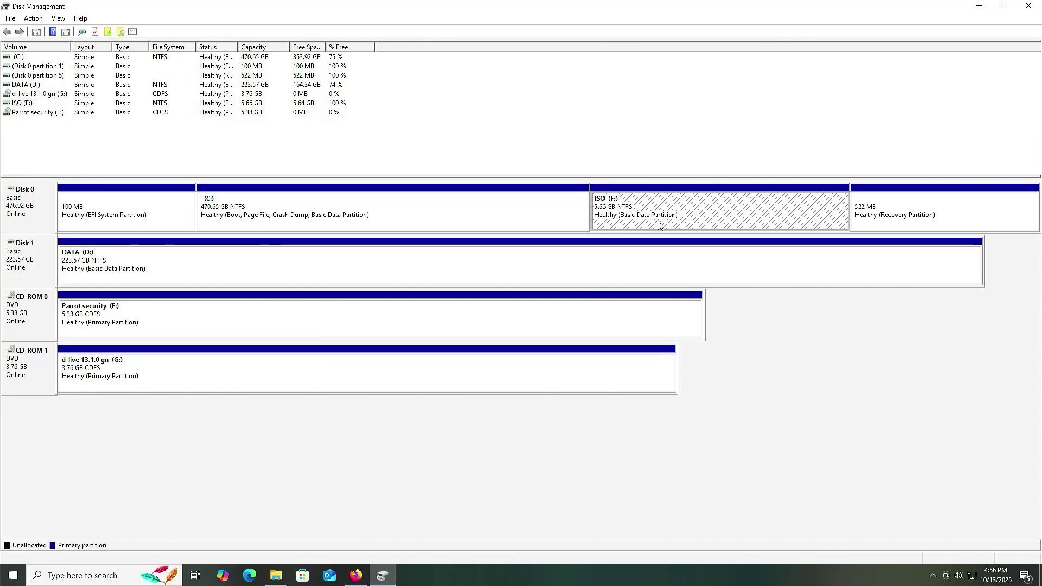
- Launch DiskPart as administrator from the Start menu search
key(super)
text(diskpart)
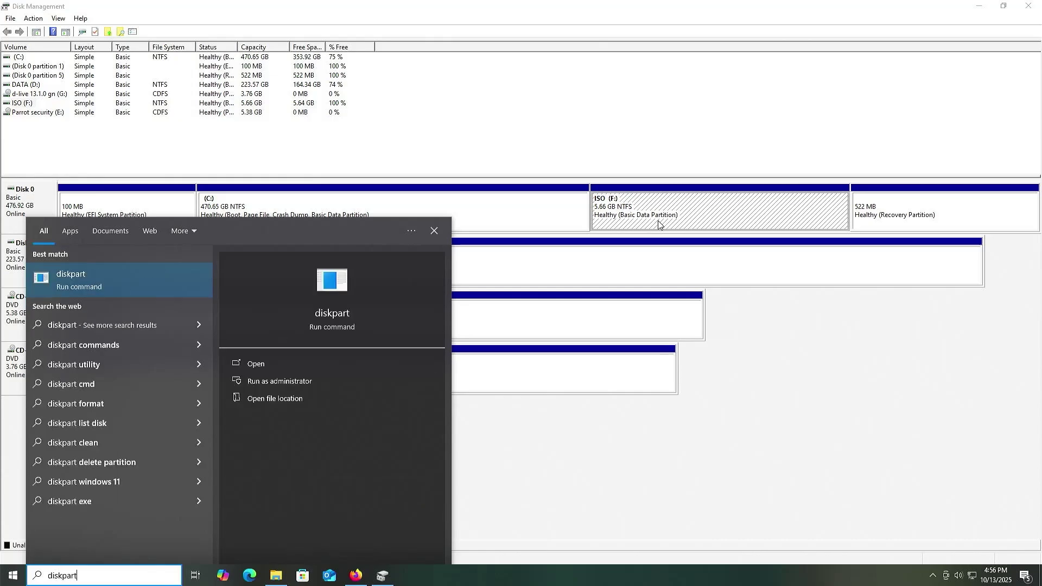
key(Right)
key(Down)
key(Return)
key(Left)
key(Return)
- List disks, select disk 0, list its partitions and select partition 4 (5800 MB)
text(list disk)
key(Return)
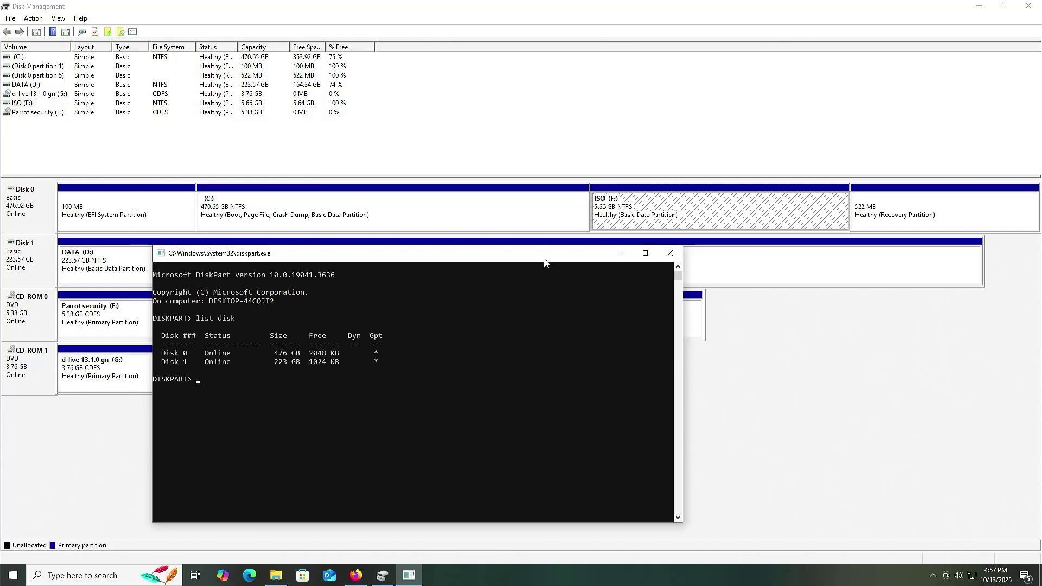
text(sel disk 0)
key(Return)
text(list part)
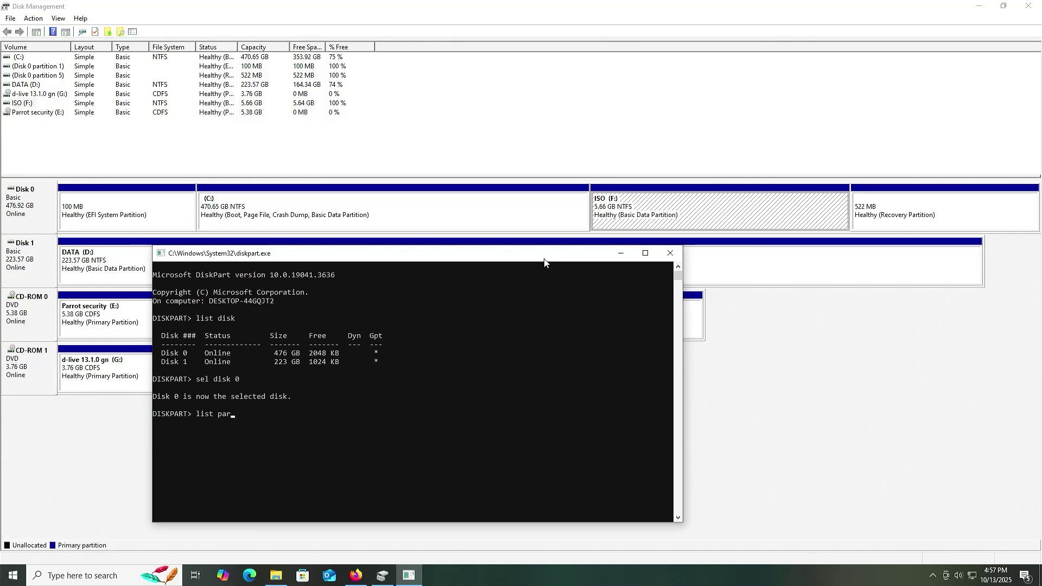
key(Return)
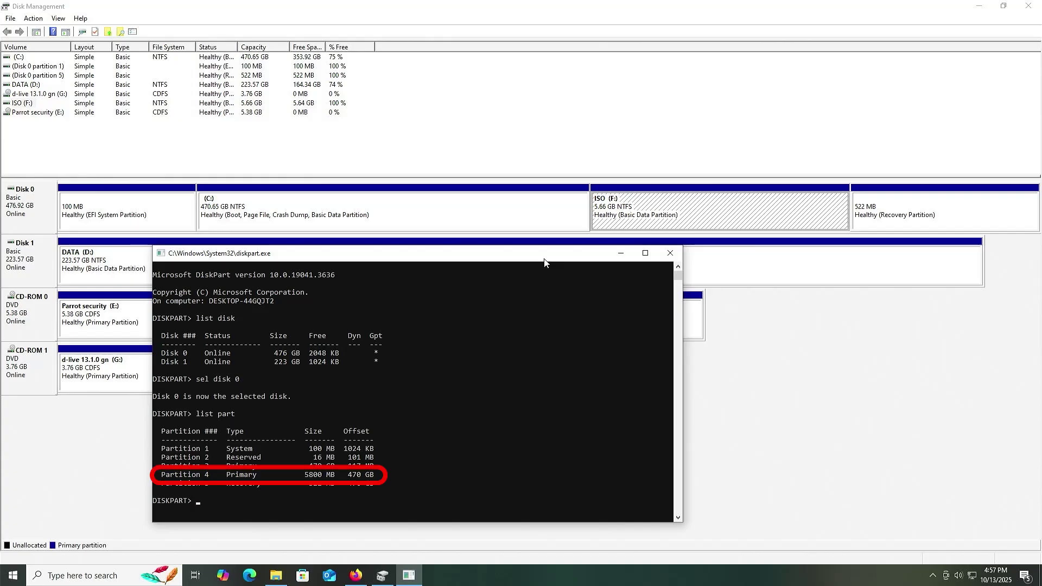
text(sel part 4)
key(Return)
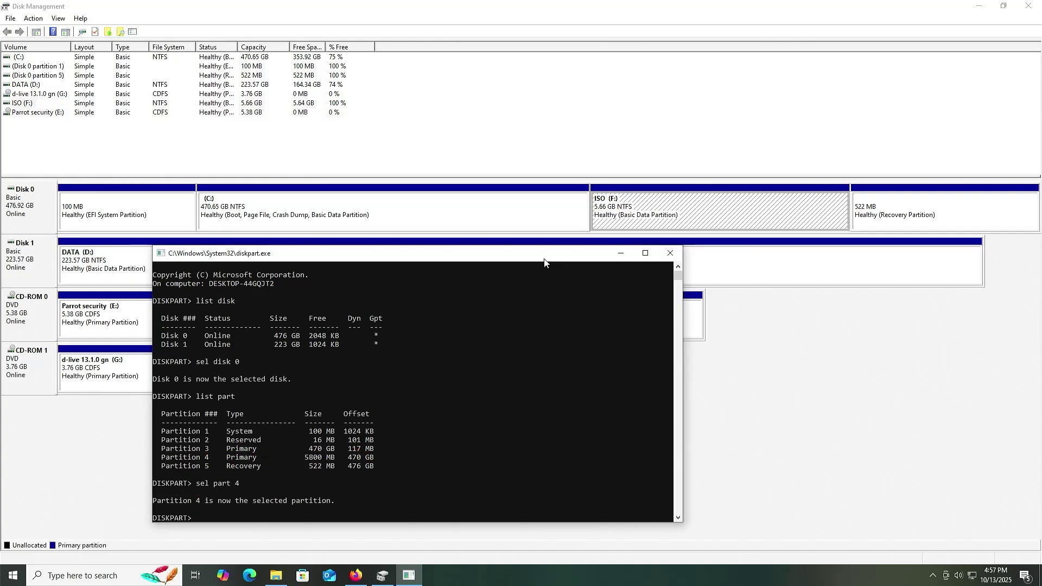
- Copy the EFI System GUID from 'help set id' and apply it with set id=
text(help set id)
key(Return)
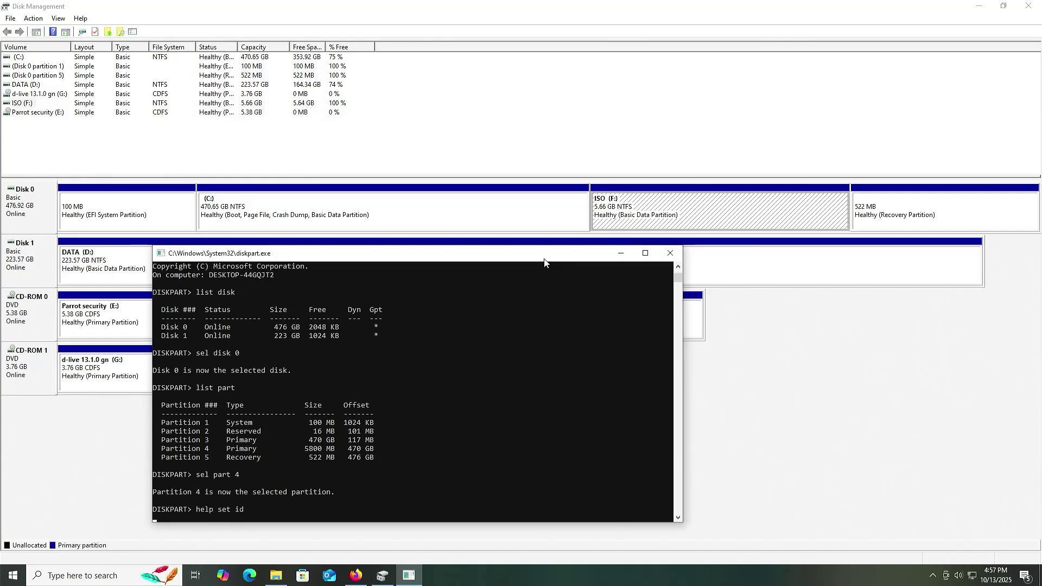
text(set id=)
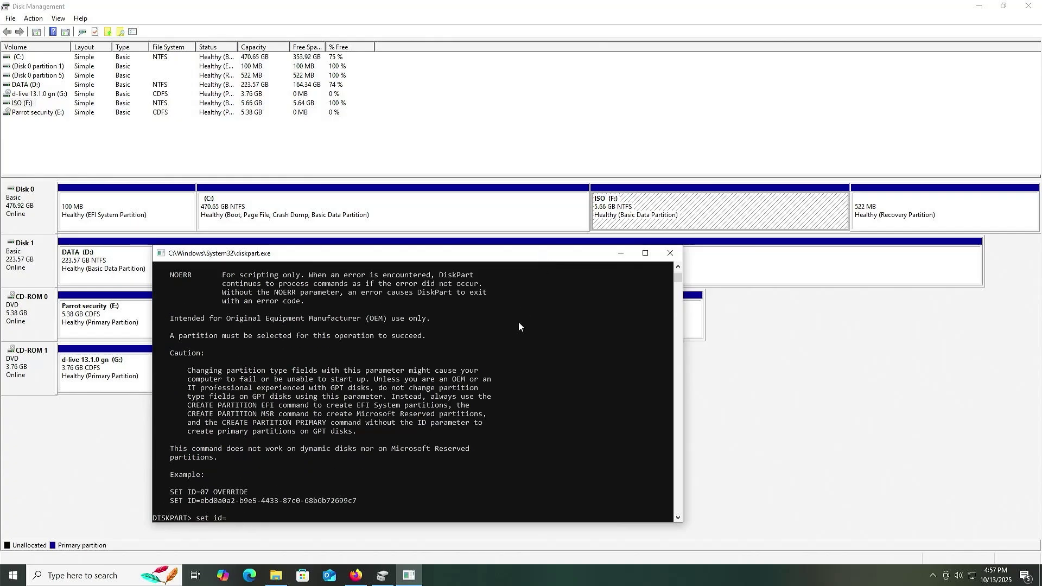
scroll(510, 343, up, 10)
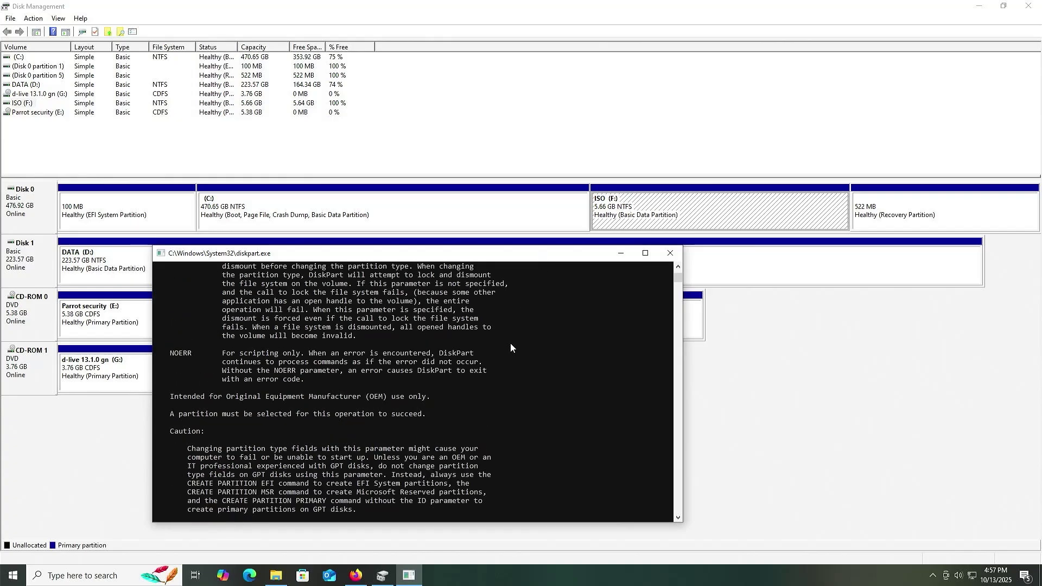
scroll(485, 356, up, 2)
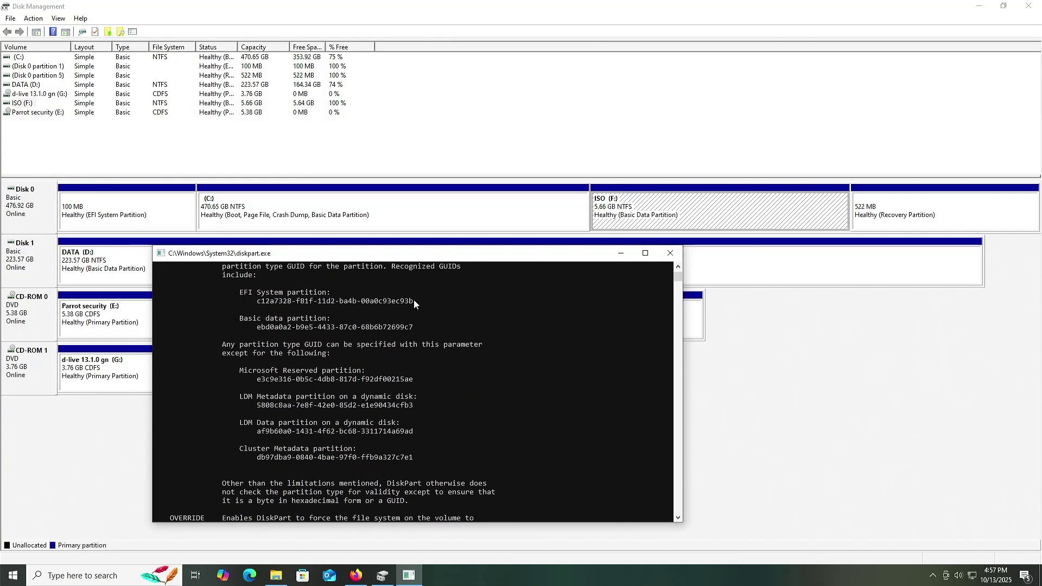
drag(411, 300, 257, 304)
right_click(272, 305)
right_click(272, 311)
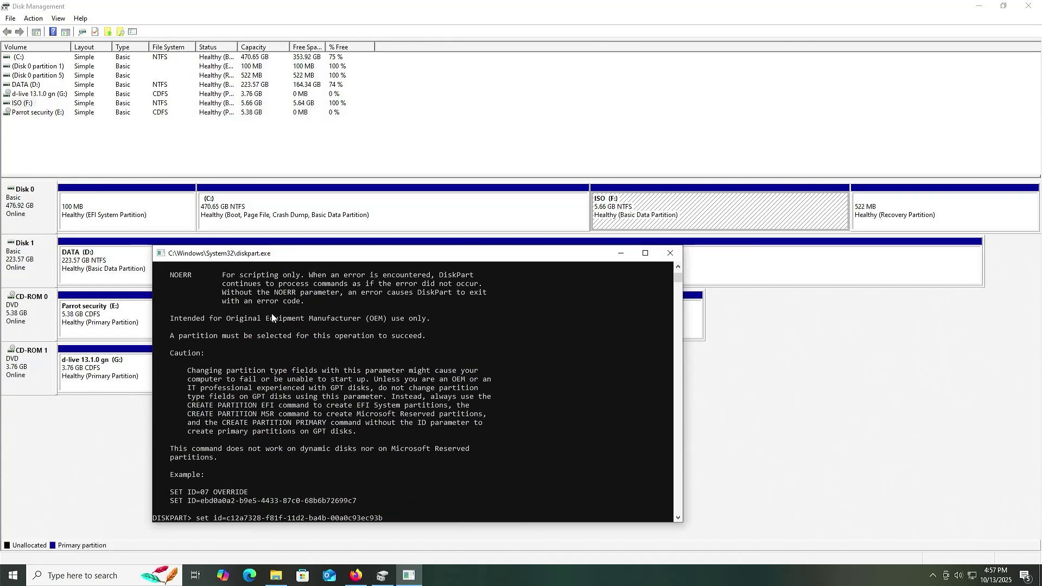
key(Return)
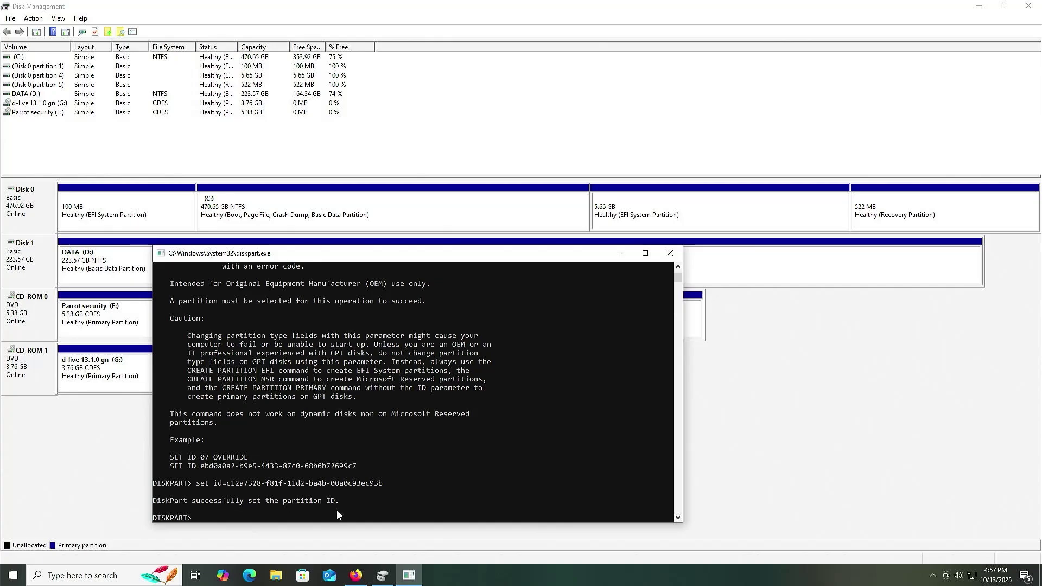
- Shrink the DATA (D:) volume on Disk 1 by 80000 MB
click(642, 222)
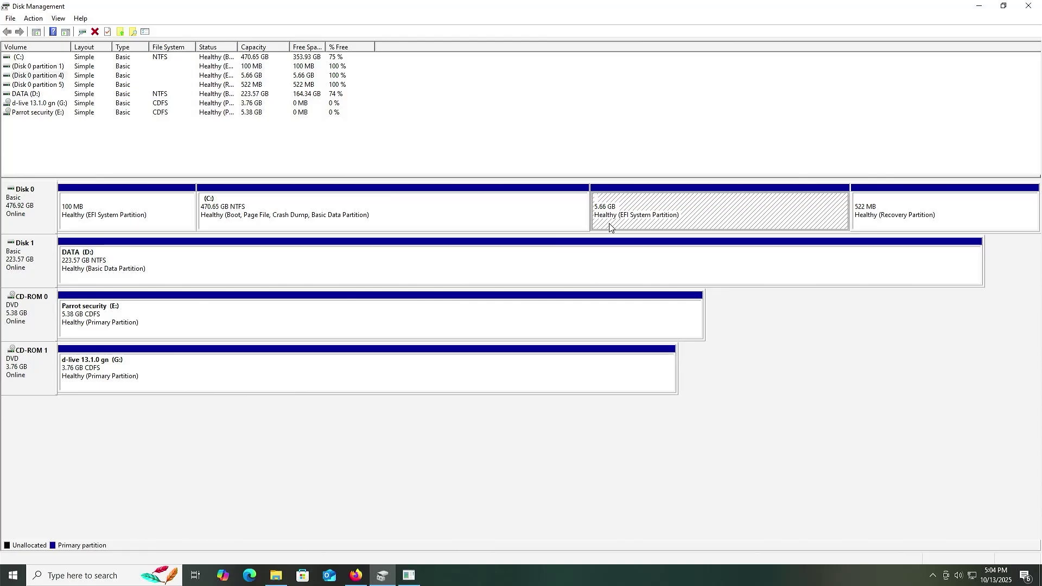
click(558, 253)
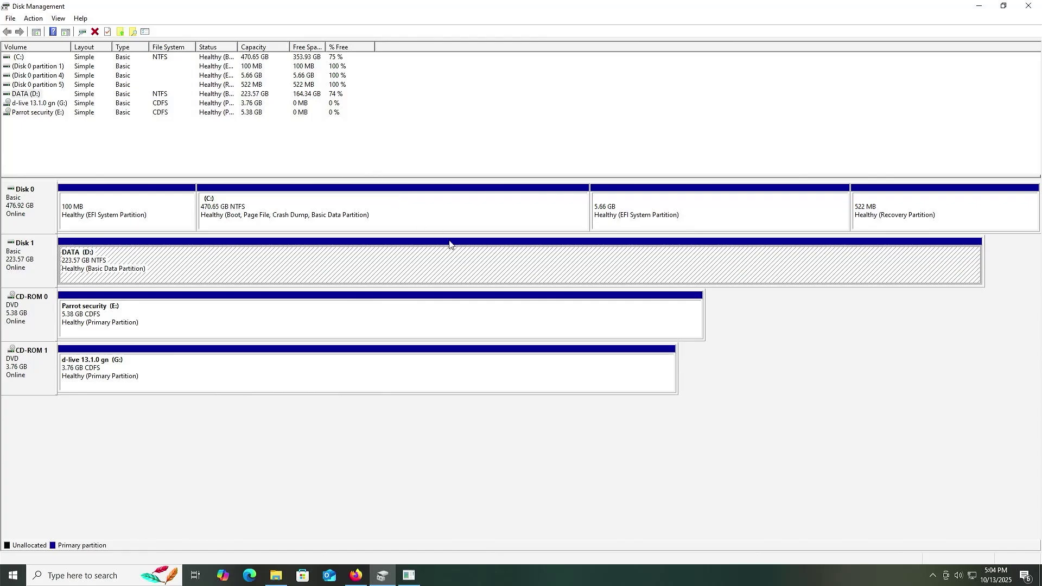
right_click(491, 275)
click(537, 360)
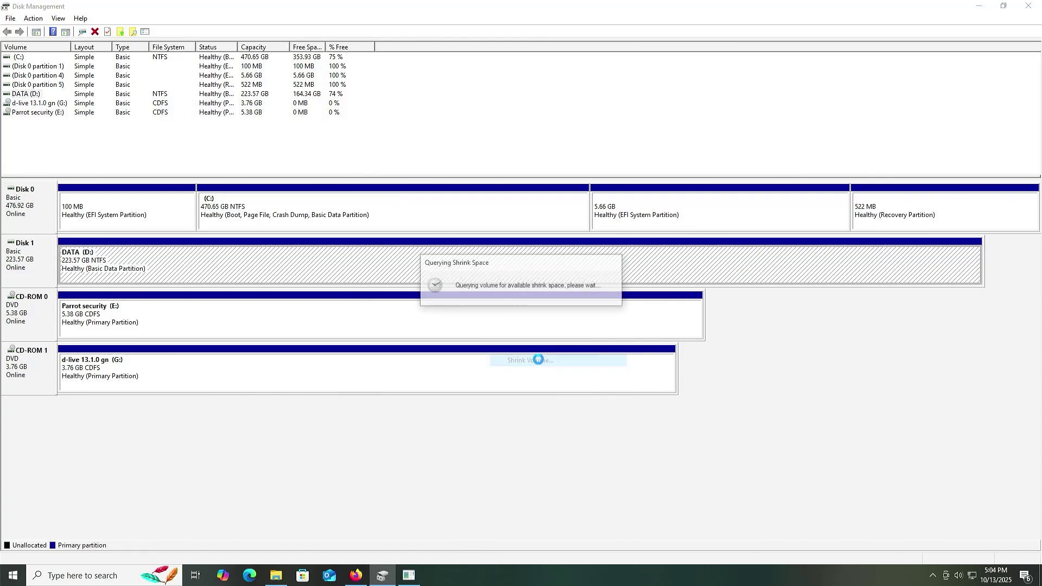
text(80000)
click(559, 353)
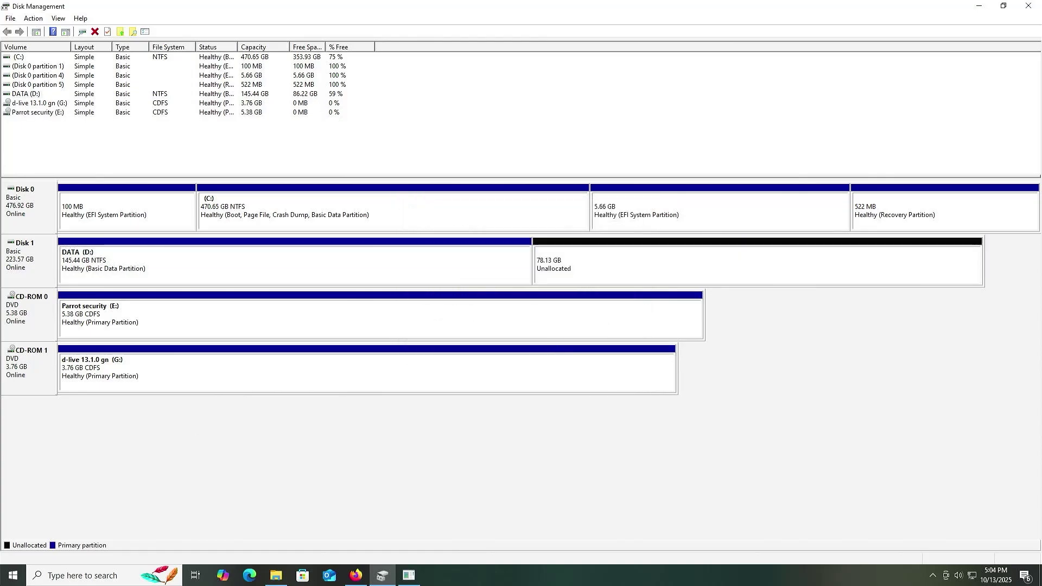
- Restart into Aptio firmware setup and highlight the UEFI OS boot override on Save & Exit
right_click(12, 575)
mouse_move(26, 553)
click(176, 548)
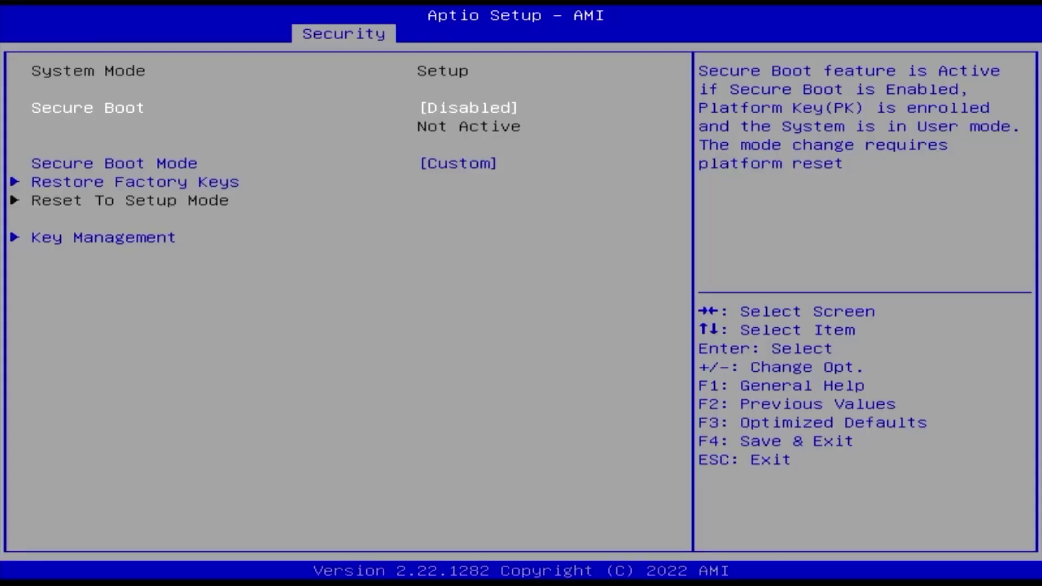
key(Escape)
key(Right)
key(Right)
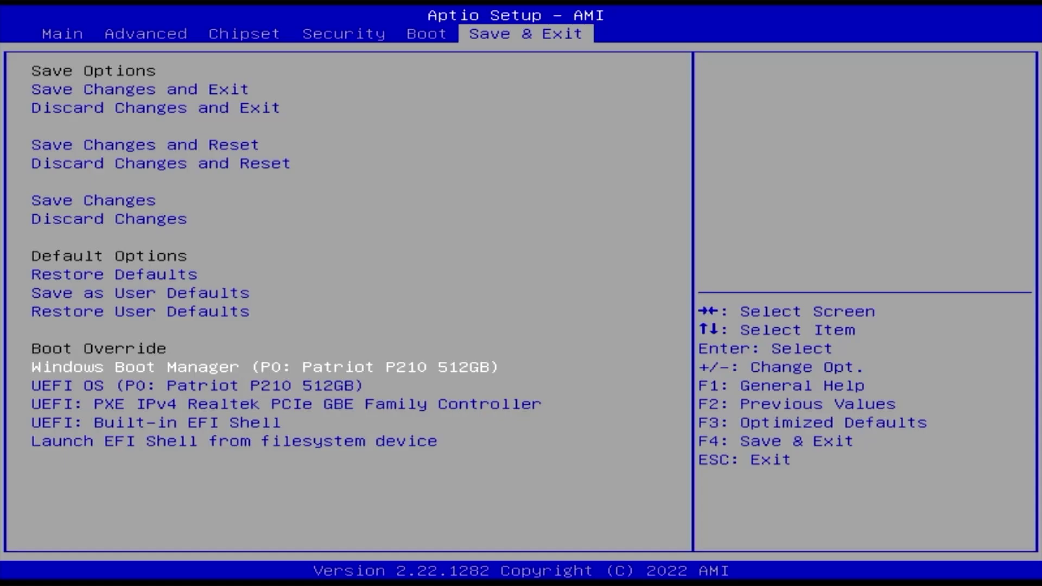
key(Down)
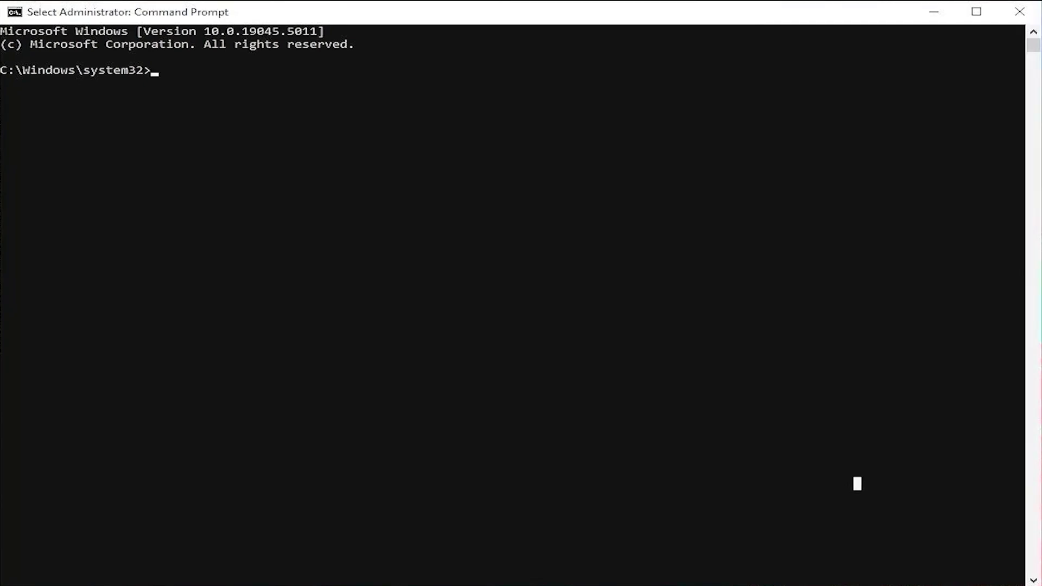
- Run 'bcdedit /enum firmware' to list the firmware boot applications
text(bcdedit /)
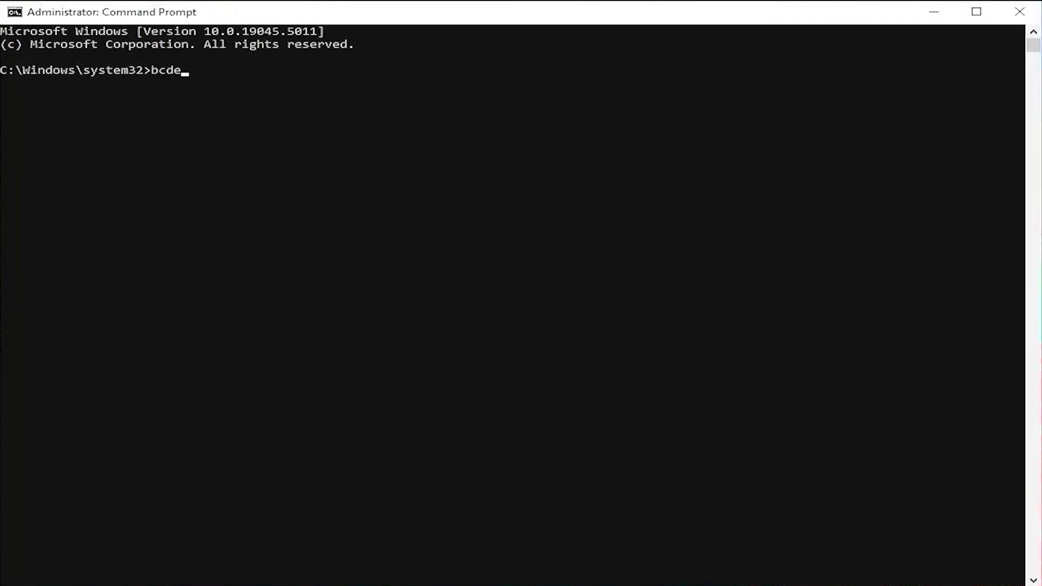
text(enum firmware)
key(Return)
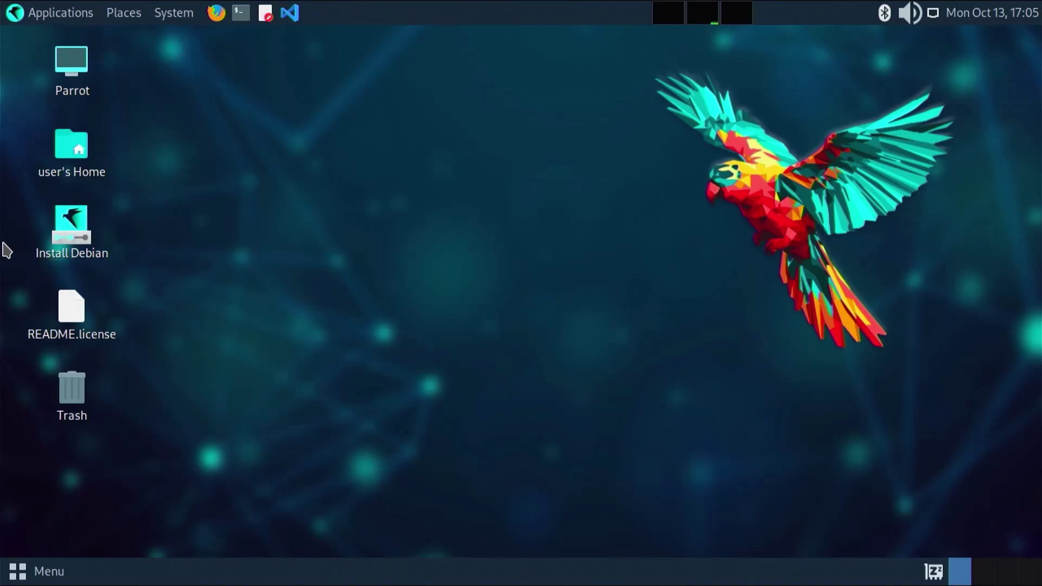
- Launch Install Debian, keeping American English, New York time zone and English (US) keyboard
double_click(81, 235)
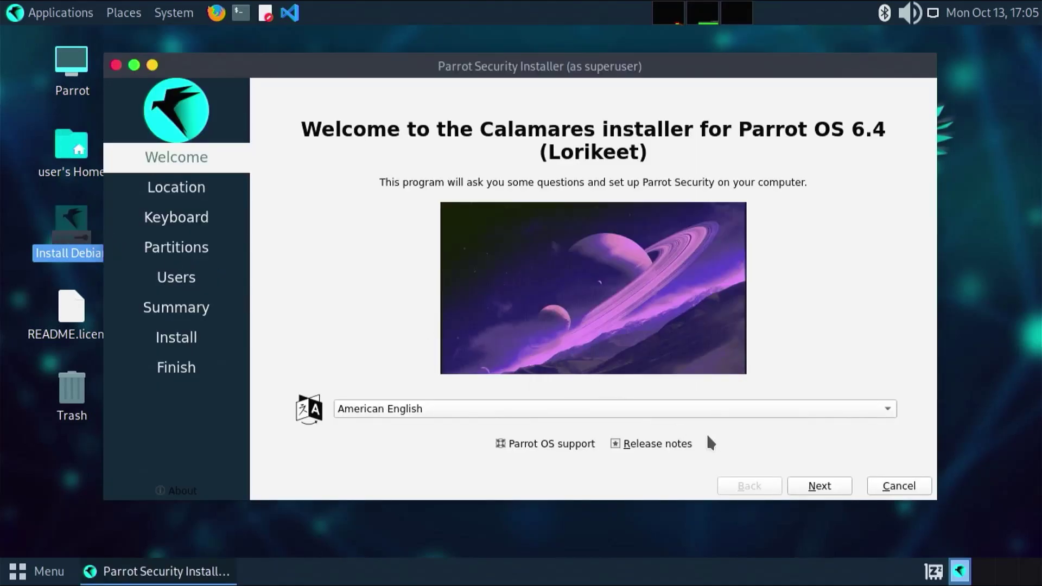
click(812, 487)
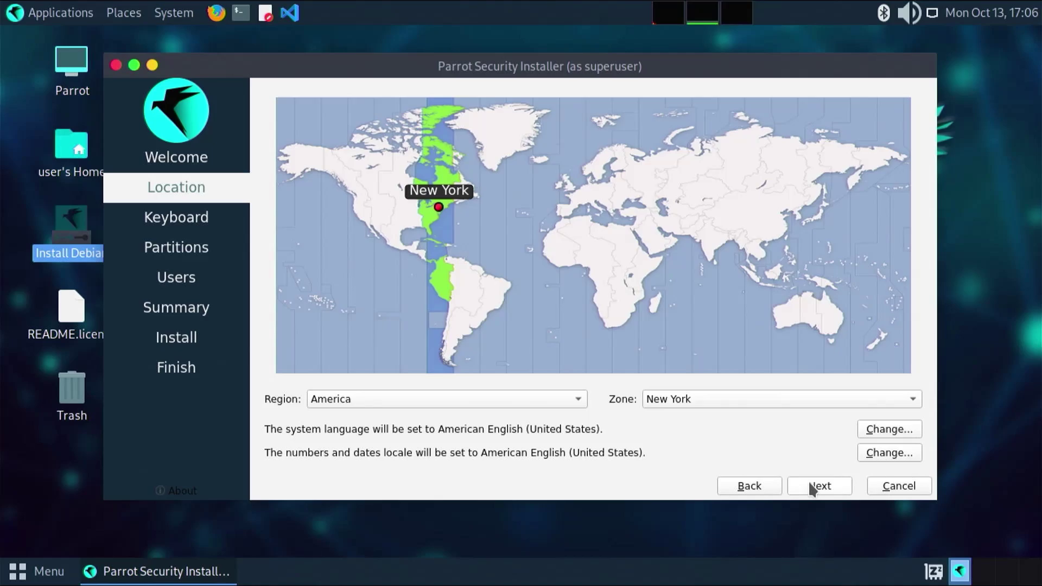
click(813, 487)
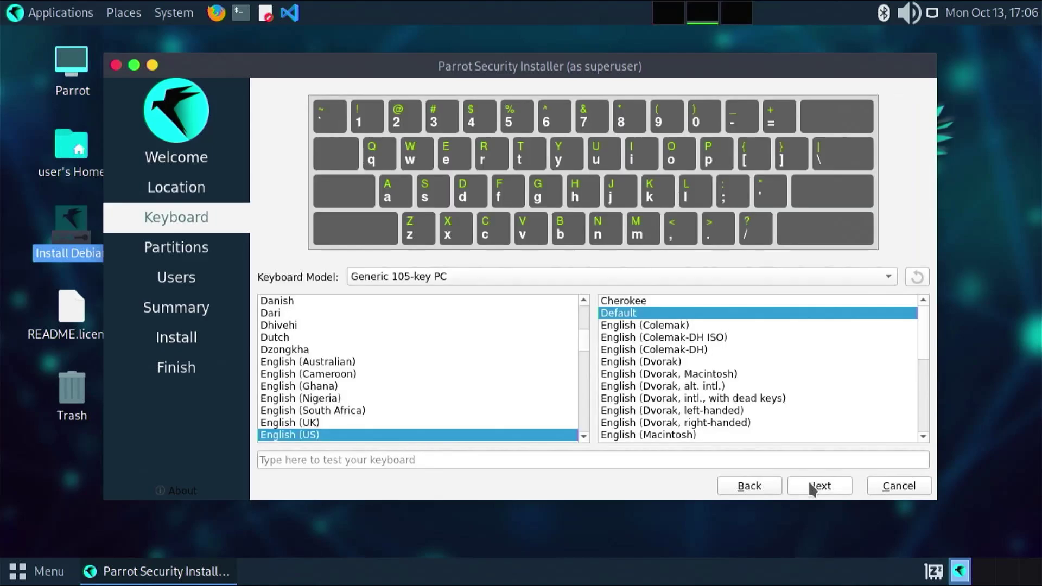
click(812, 487)
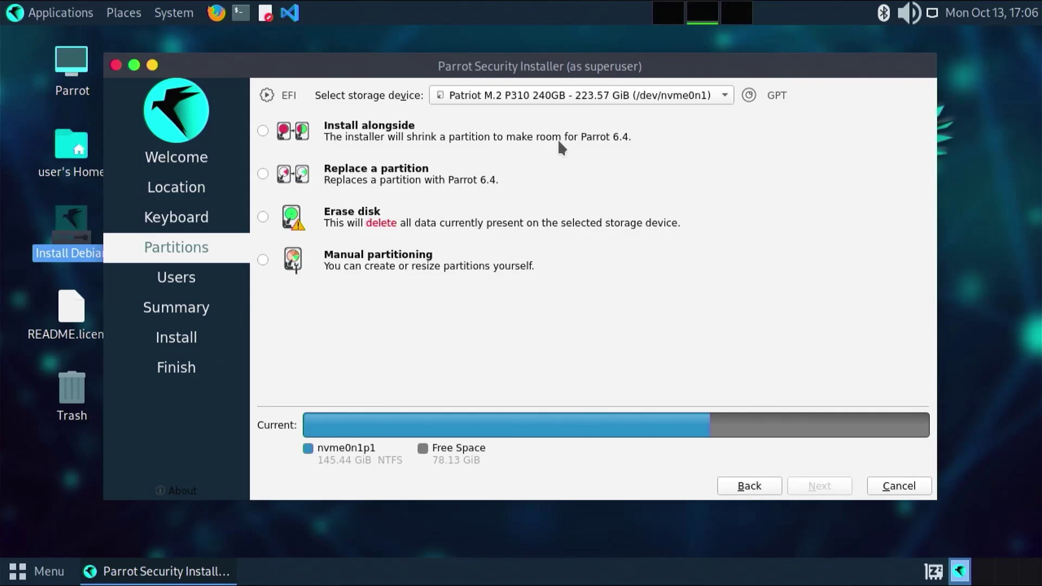
click(530, 96)
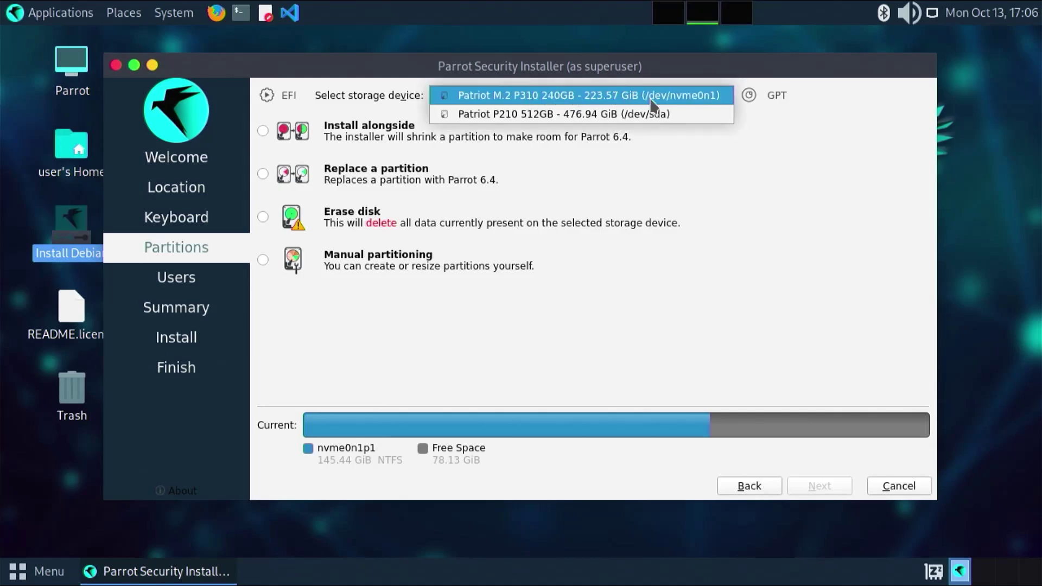
click(632, 97)
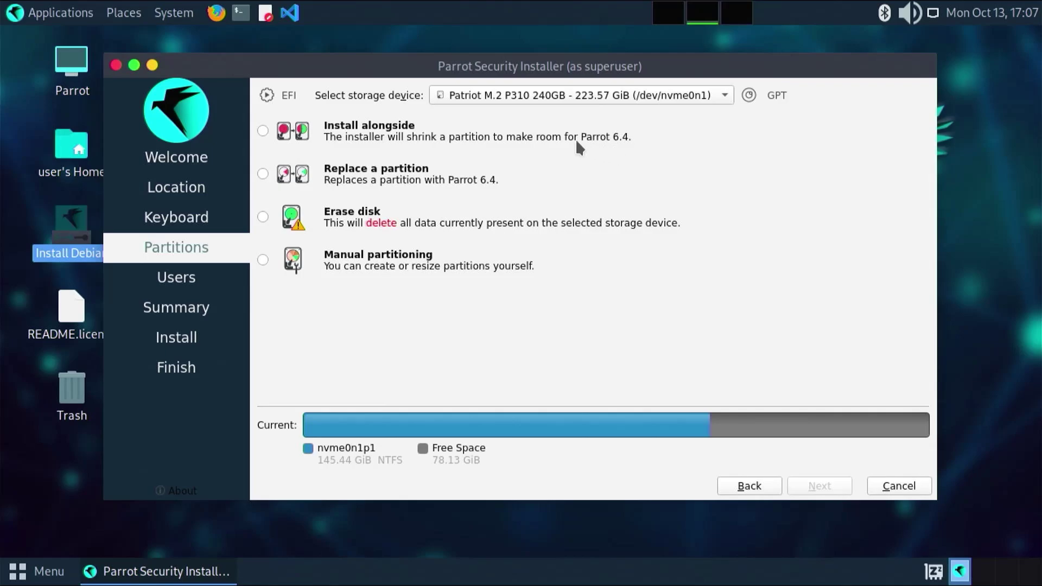
- Preview the Install alongside, Replace a partition and Erase disk options, then choose Manual partitioning
click(357, 134)
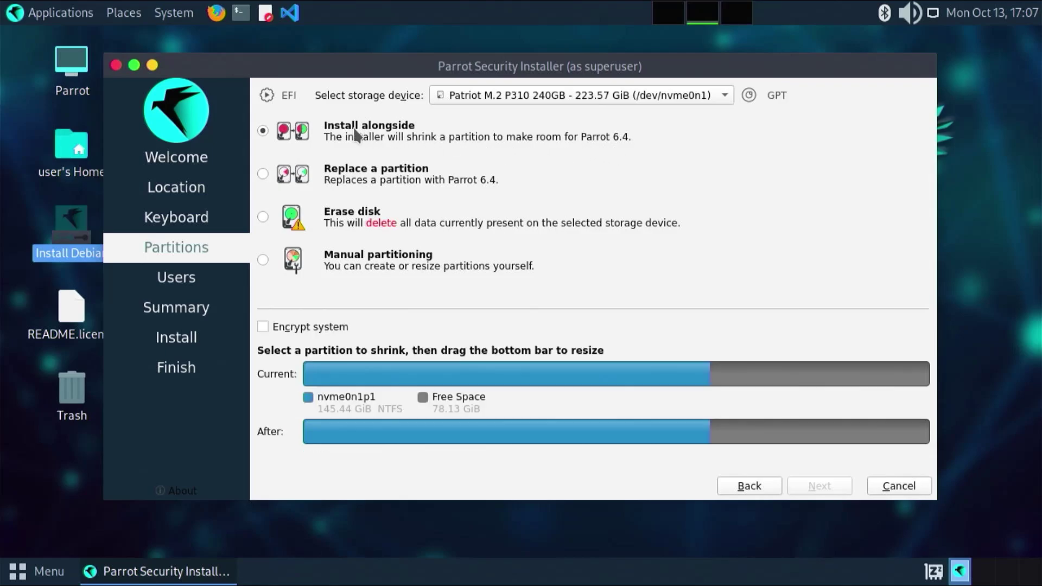
click(478, 375)
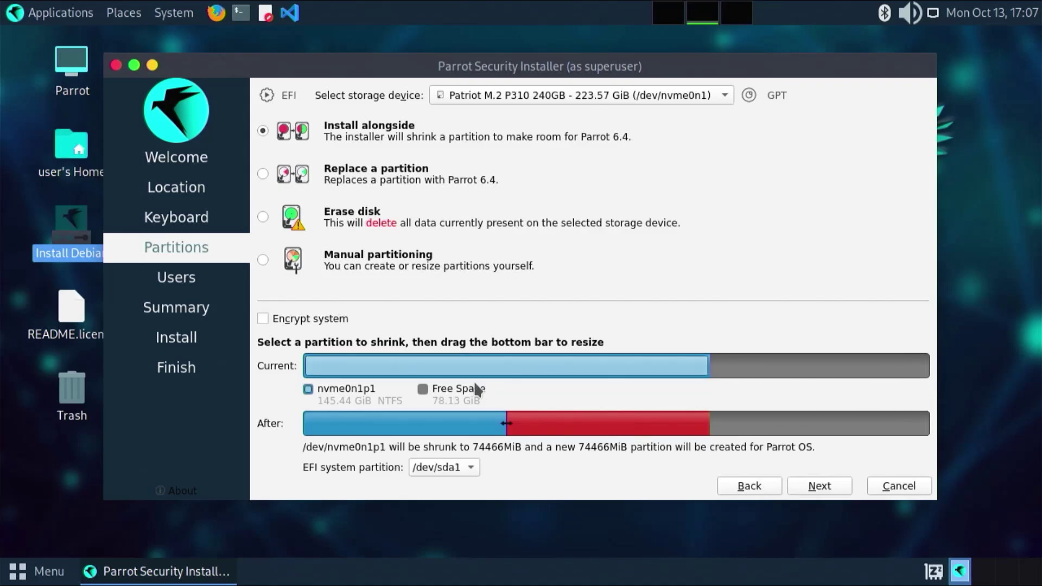
click(457, 469)
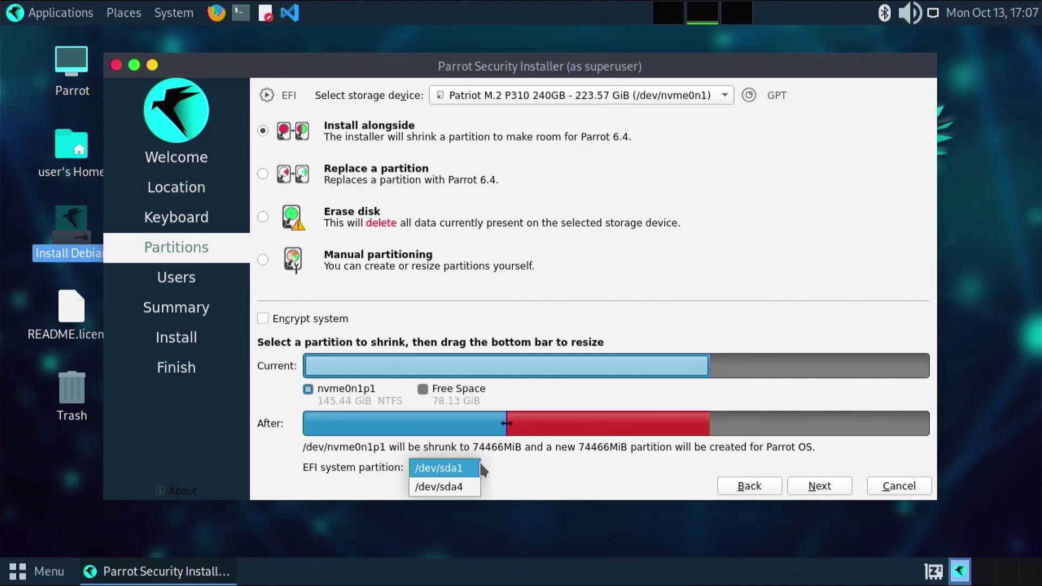
click(507, 462)
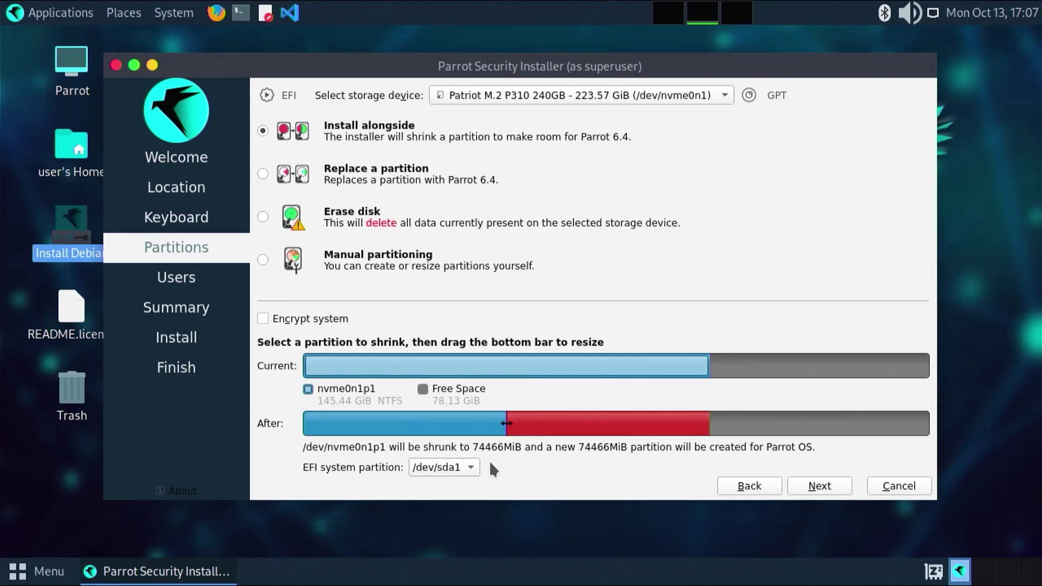
click(405, 177)
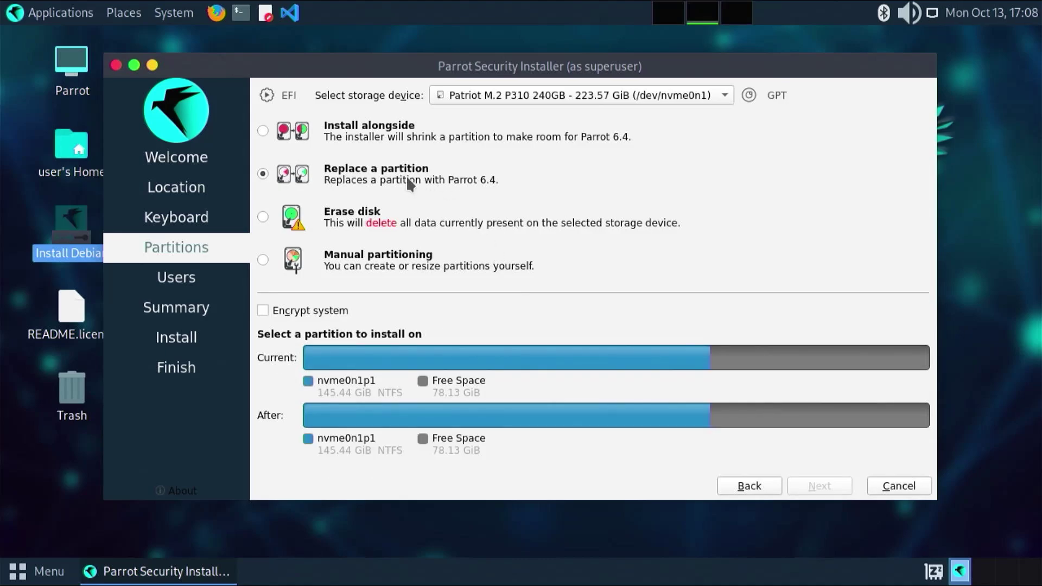
click(383, 218)
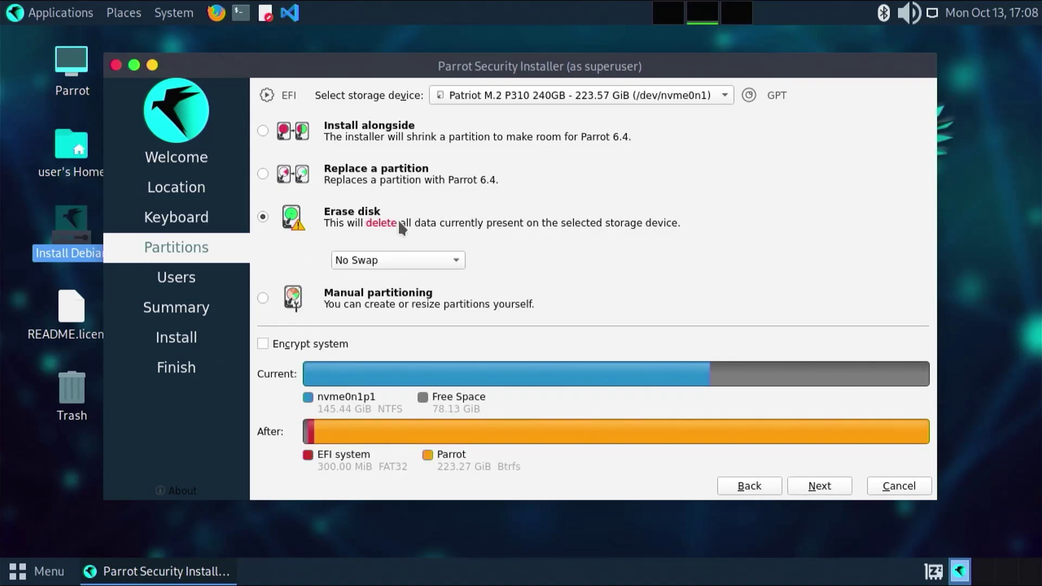
click(383, 310)
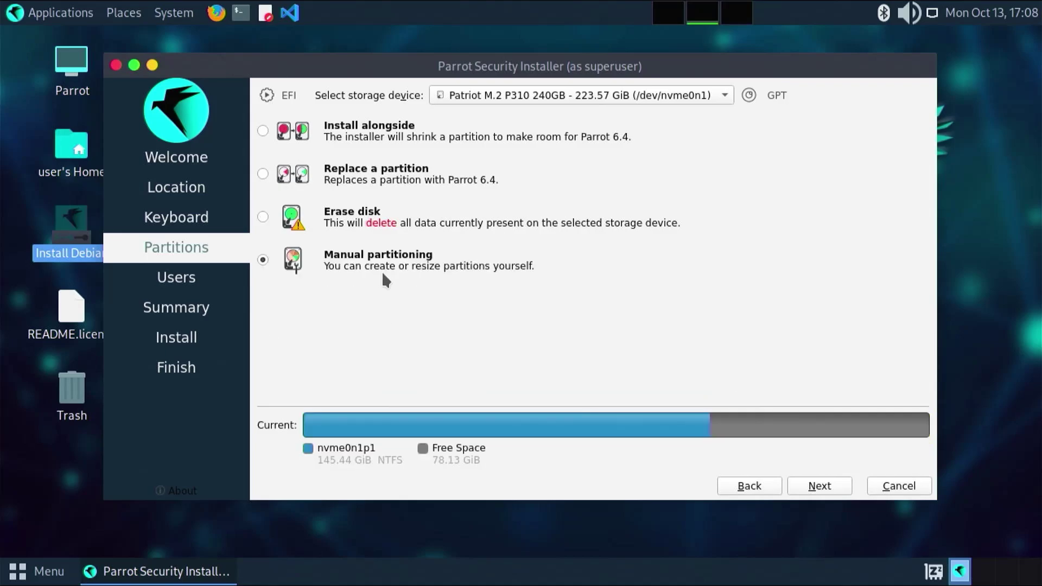
- Create a 1024 MiB ext4 partition mounted at /boot in the free space
click(819, 486)
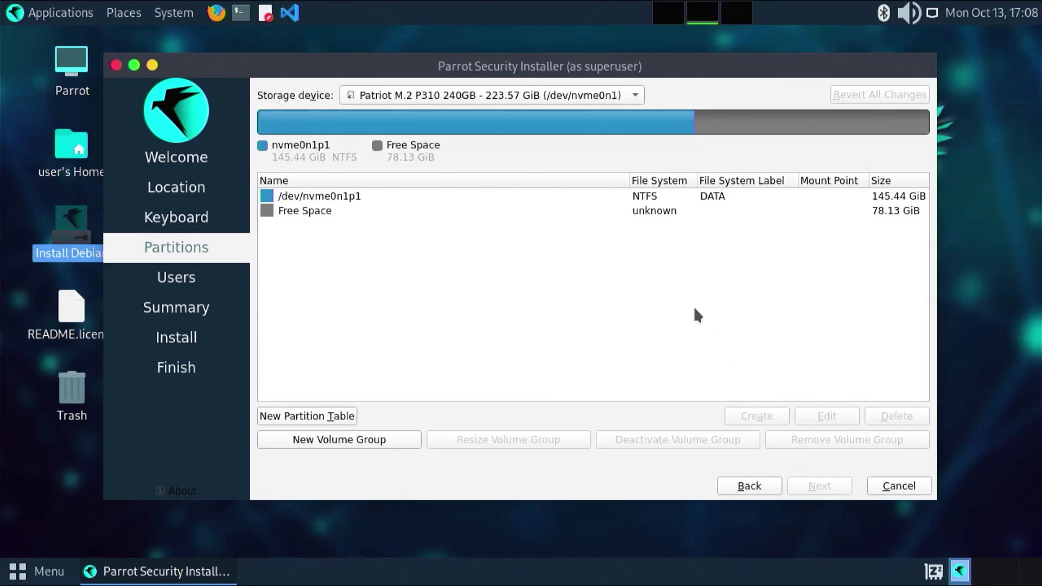
click(633, 215)
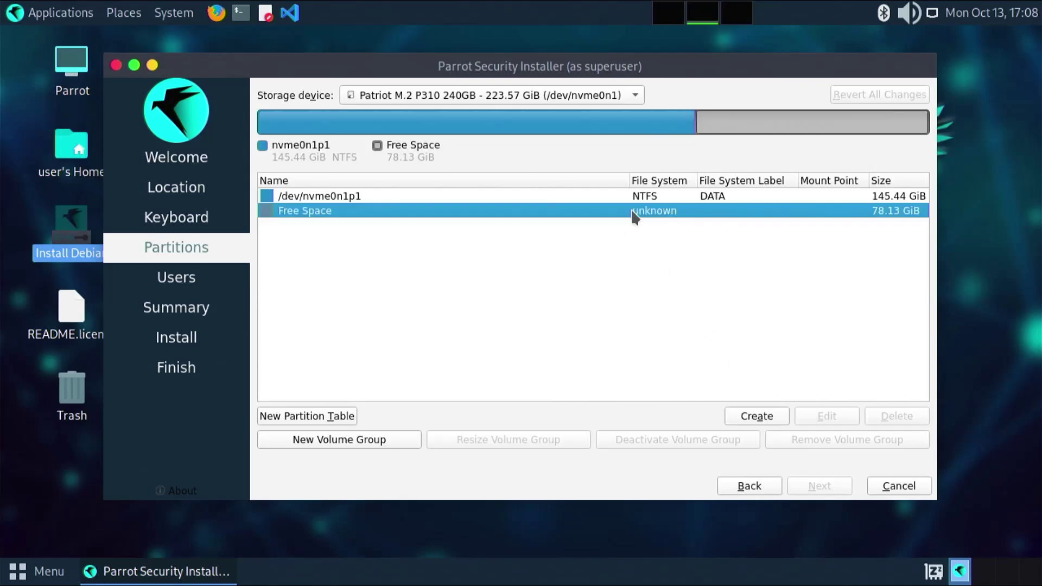
click(751, 417)
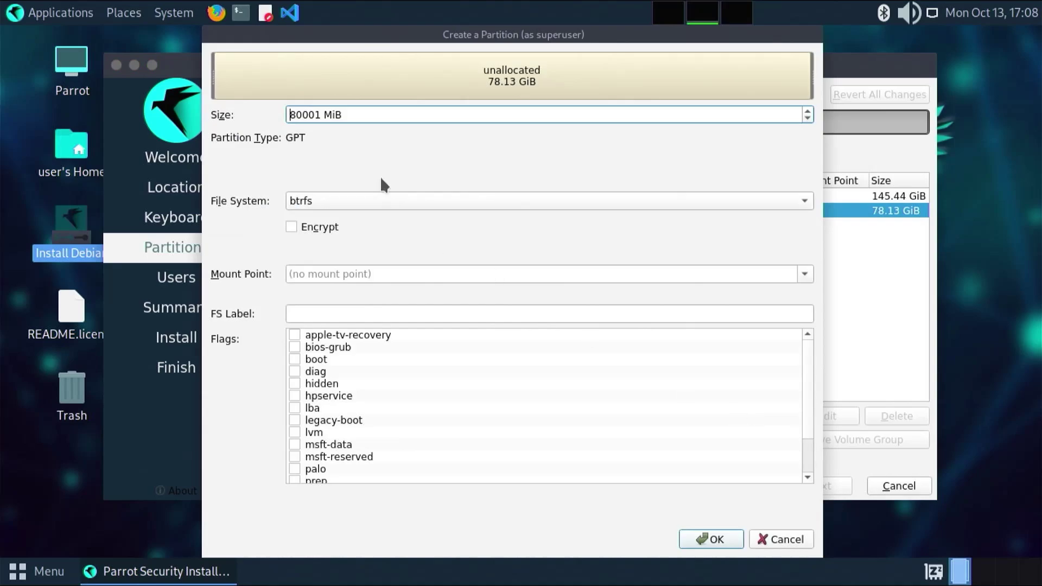
double_click(320, 113)
text(1024)
click(336, 203)
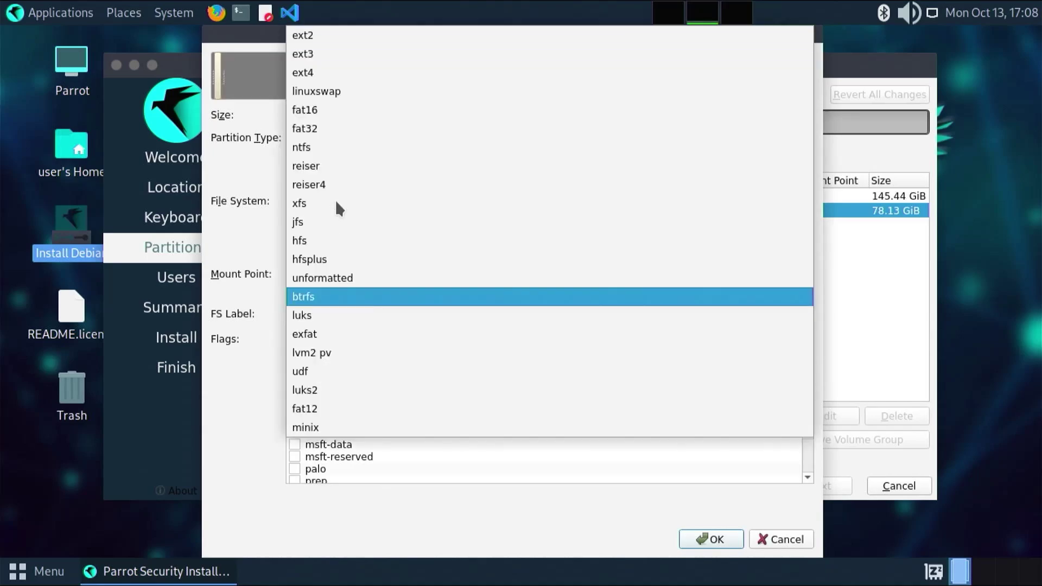
click(307, 73)
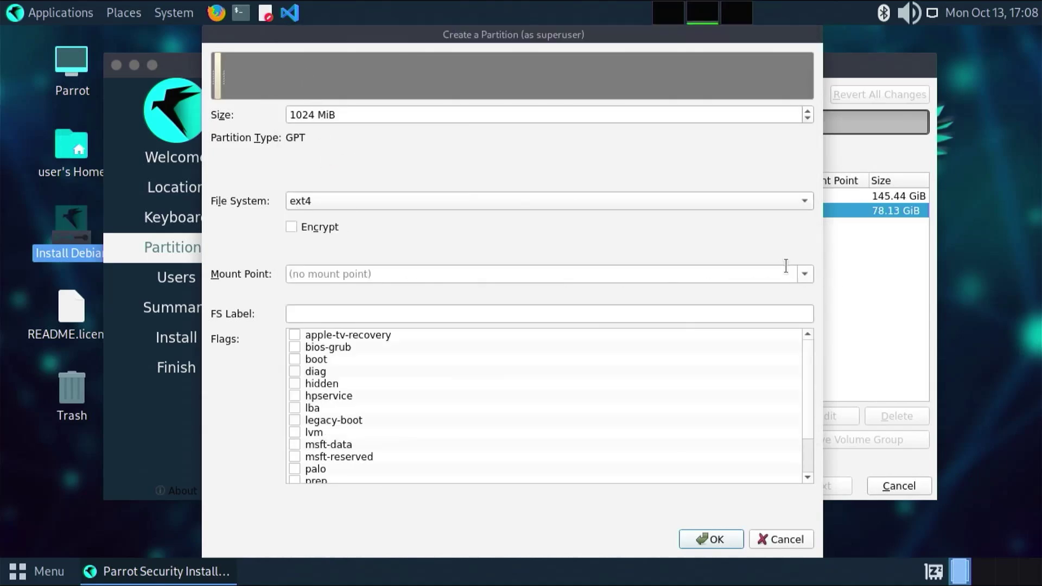
click(805, 273)
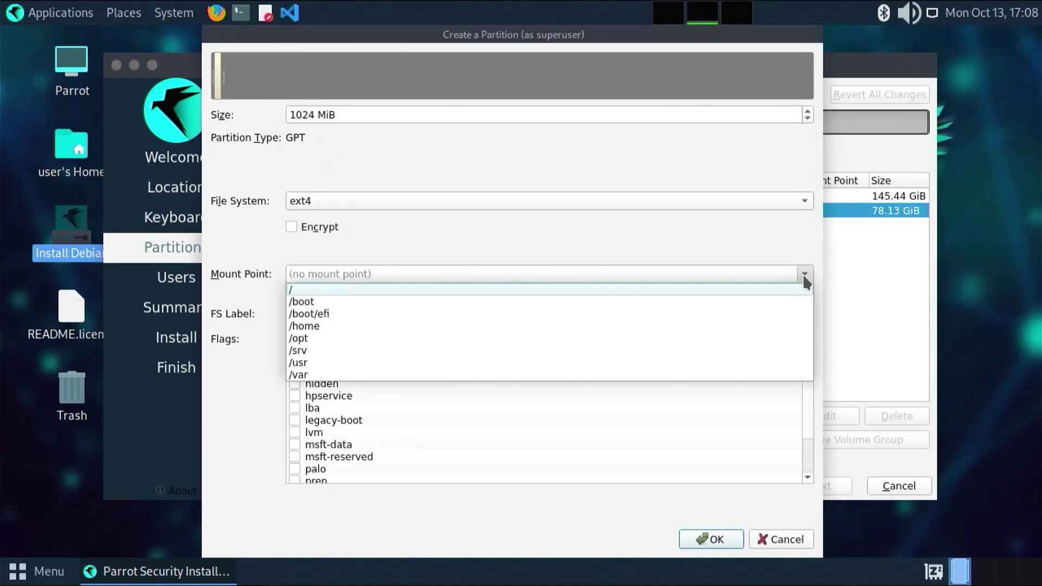
click(547, 300)
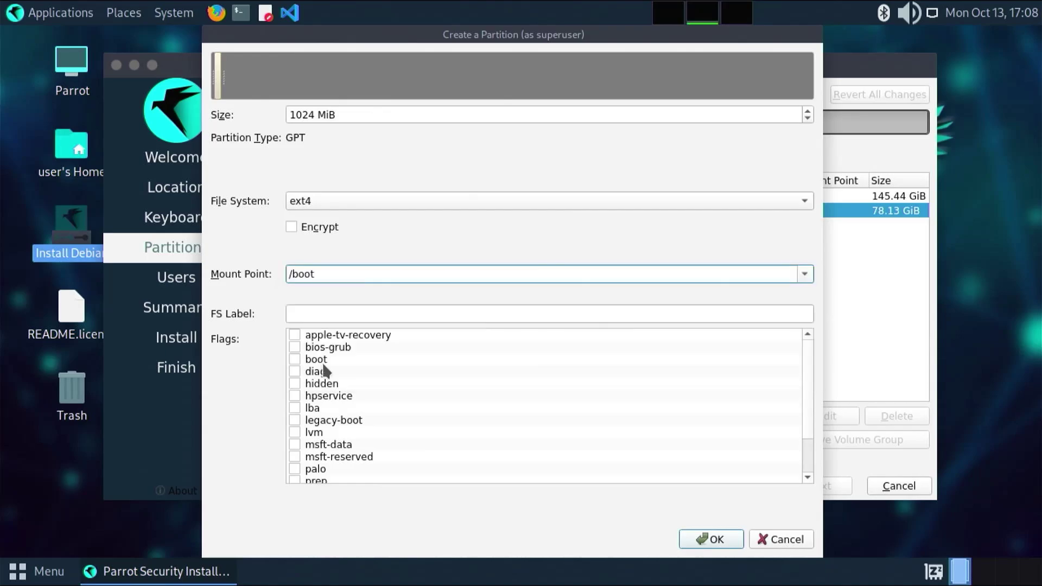
click(722, 540)
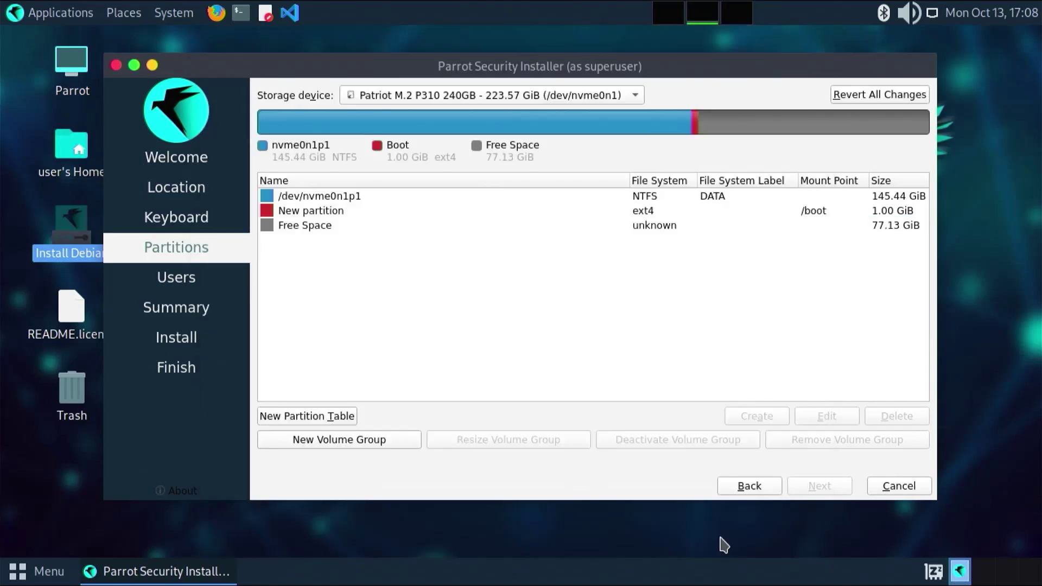
- Fill in a new 512 MiB fat32 partition at /boot/efi with the boot flag set
click(489, 226)
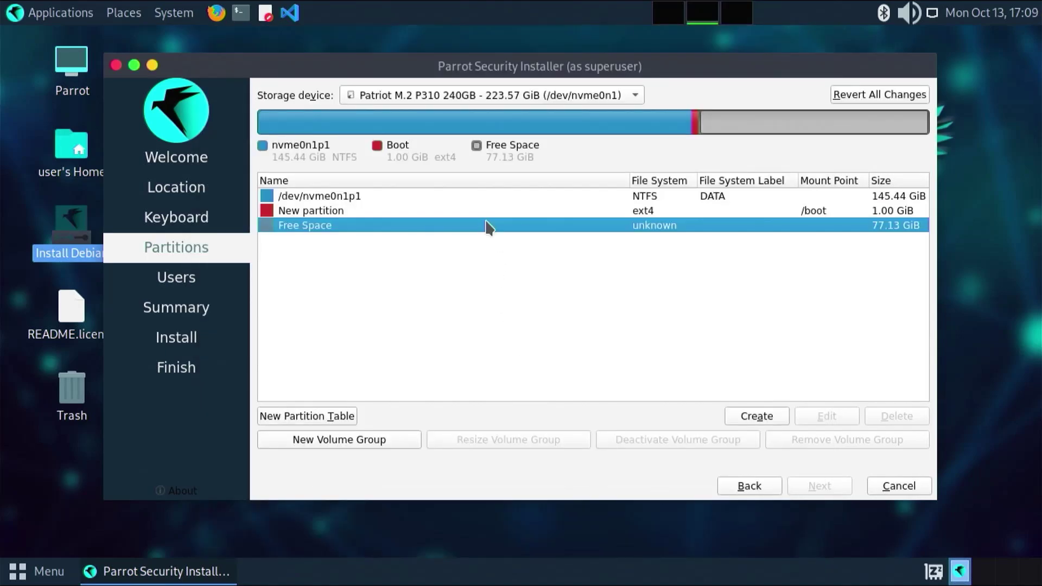
click(767, 415)
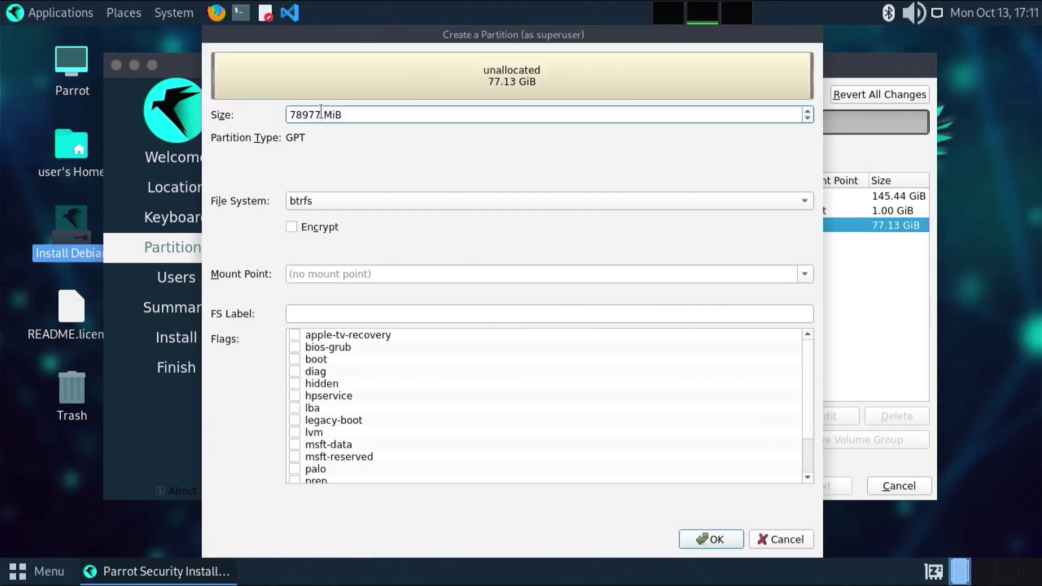
drag(322, 115, 256, 112)
text(512)
click(773, 201)
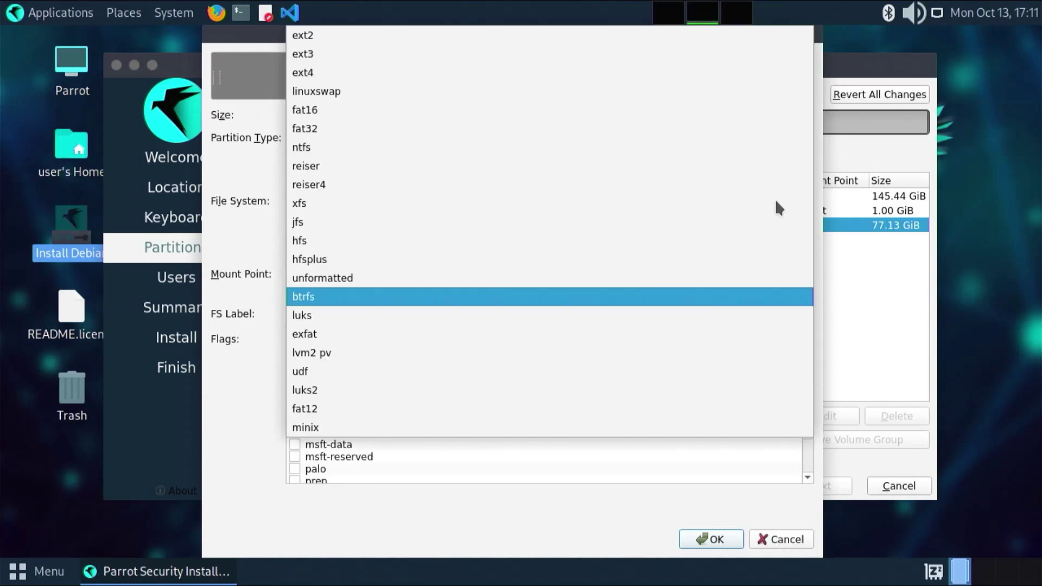
click(384, 128)
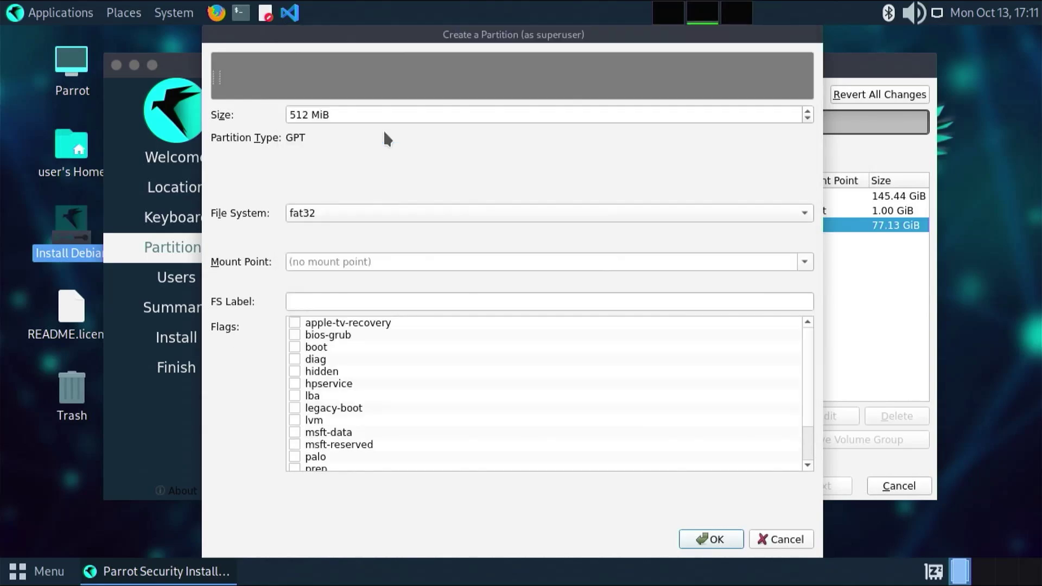
click(805, 262)
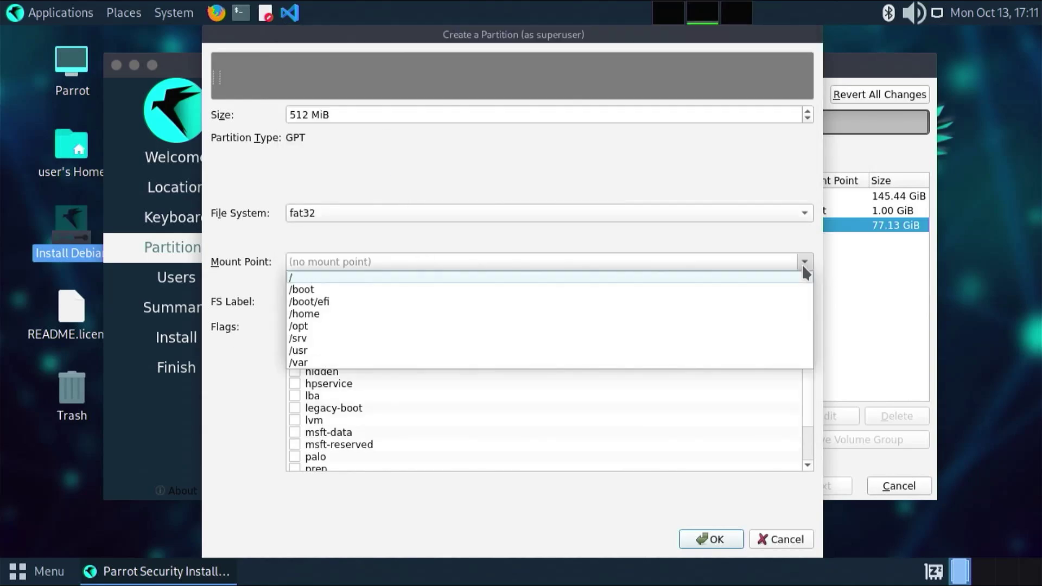
click(351, 301)
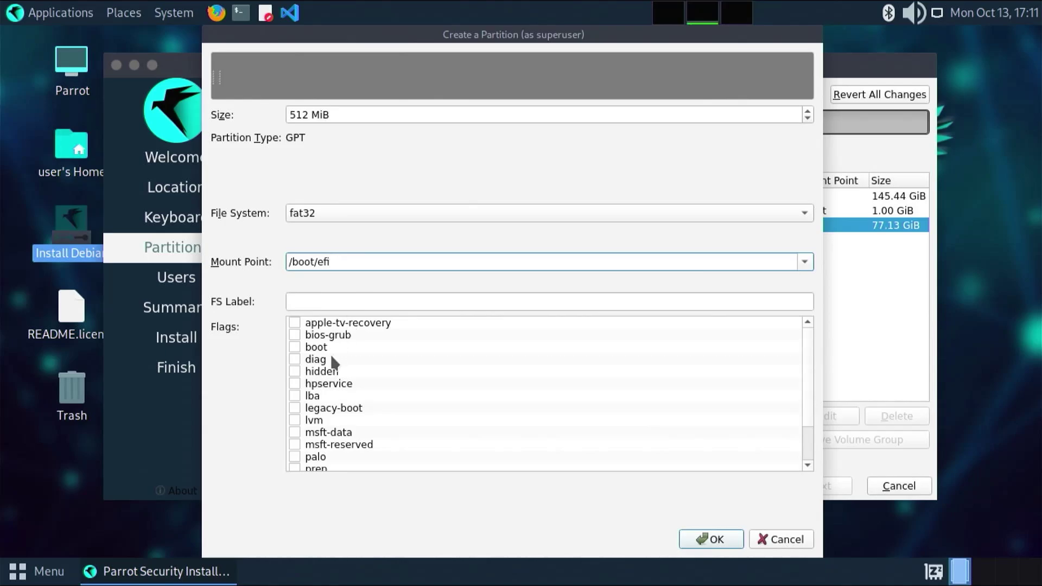
click(297, 345)
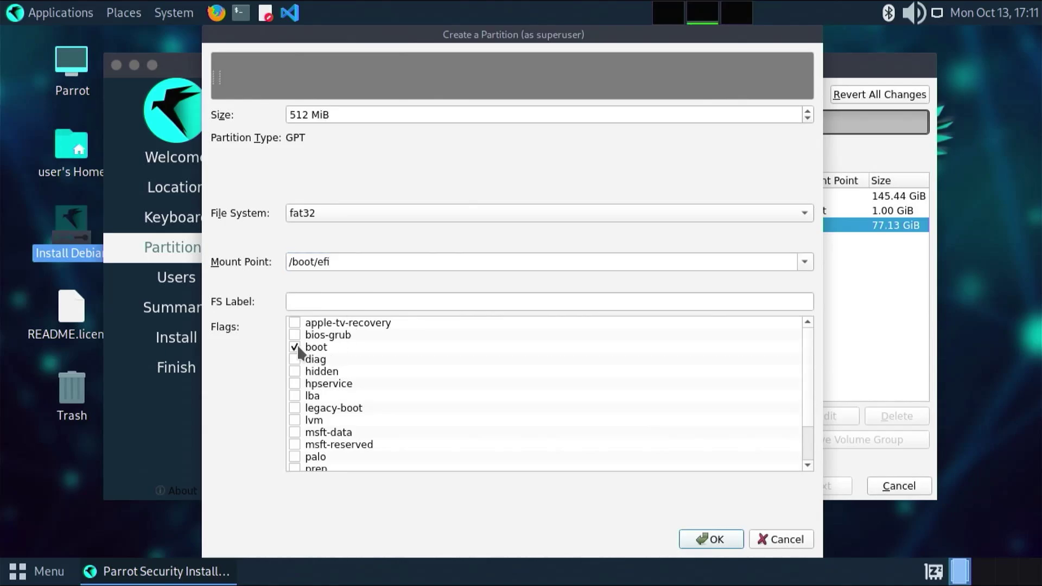
- Confirm the EFI partition, then create a 12288 MiB linuxswap partition in the remaining free space
click(708, 539)
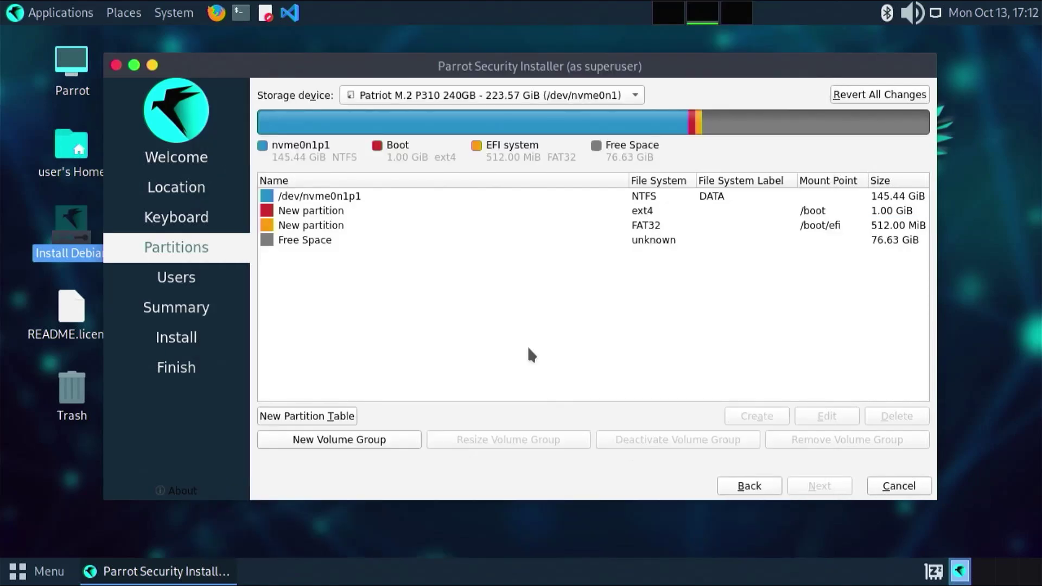
click(599, 241)
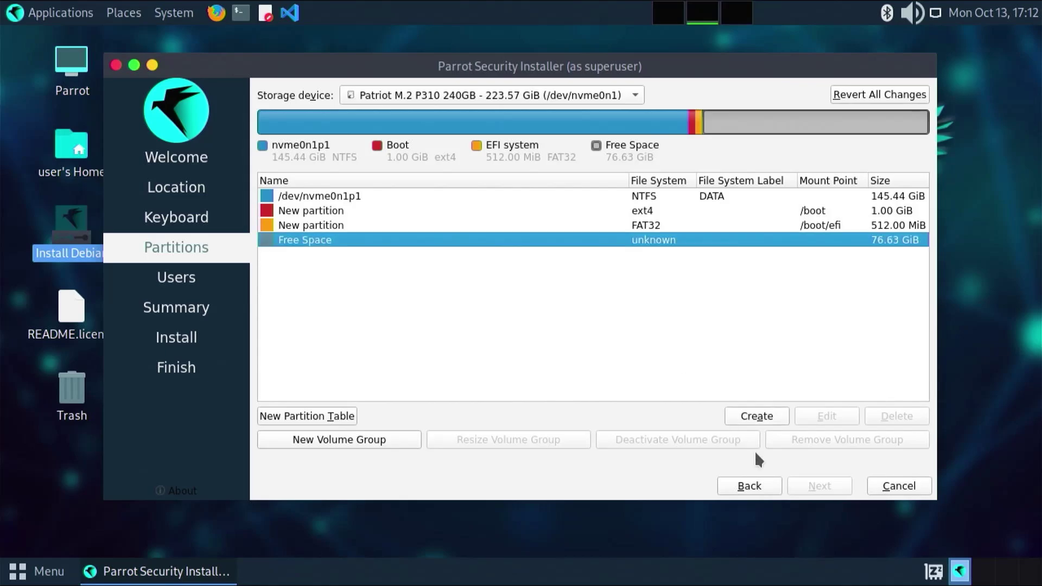
click(758, 416)
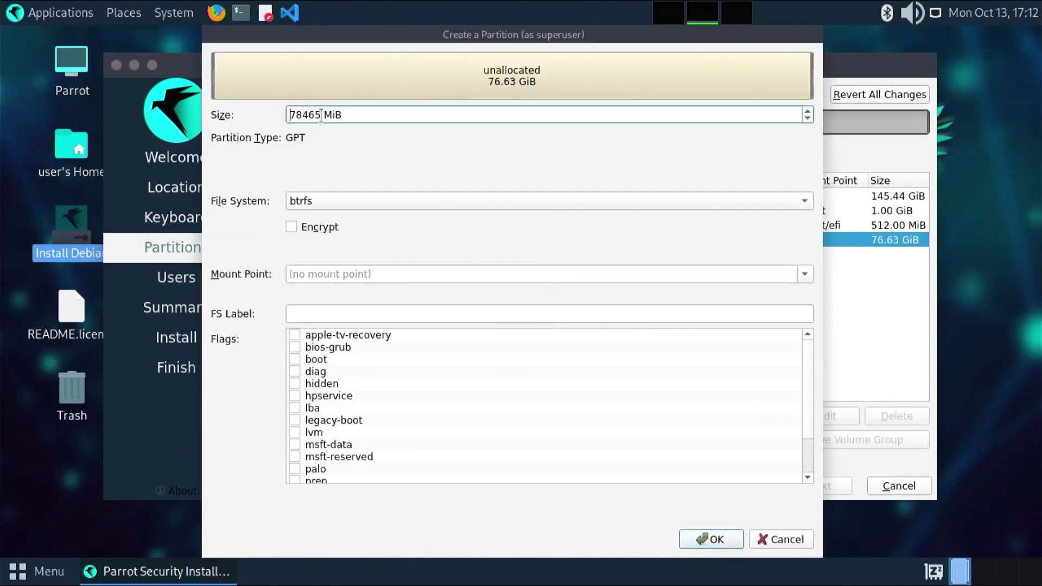
drag(321, 115, 278, 115)
text(12288)
click(425, 198)
click(365, 97)
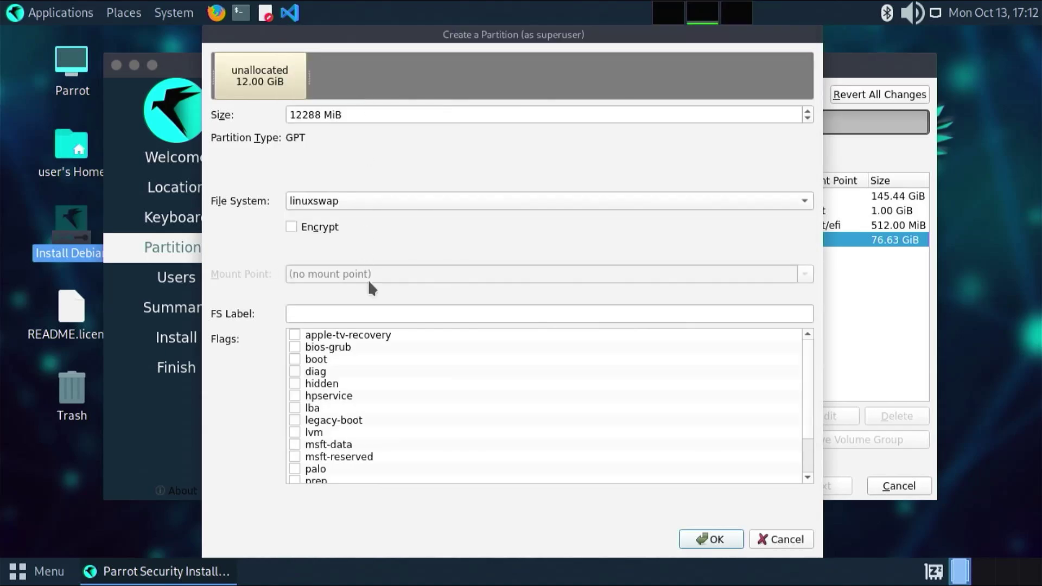
scroll(334, 387, down, 3)
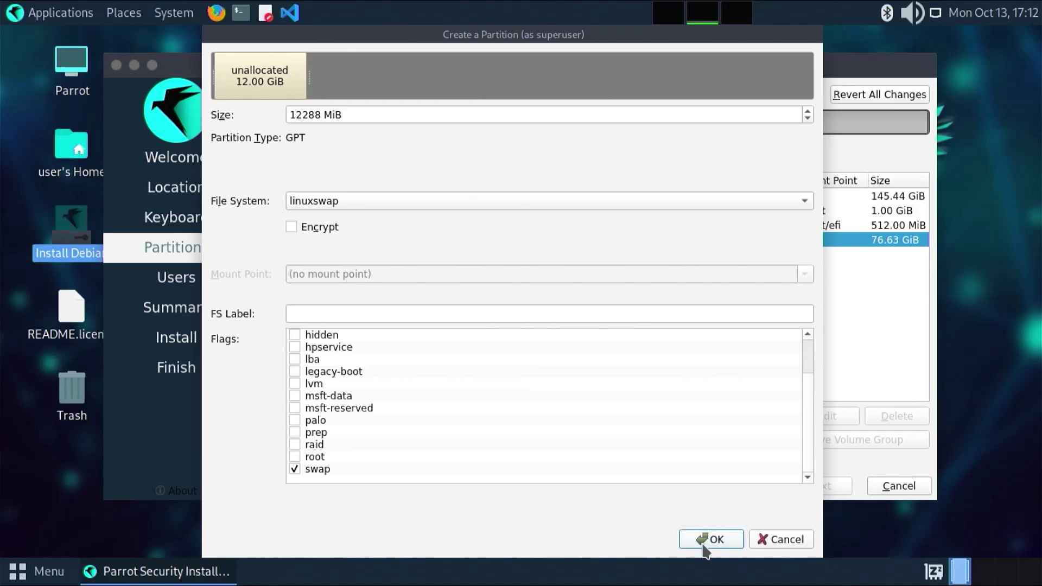
click(712, 539)
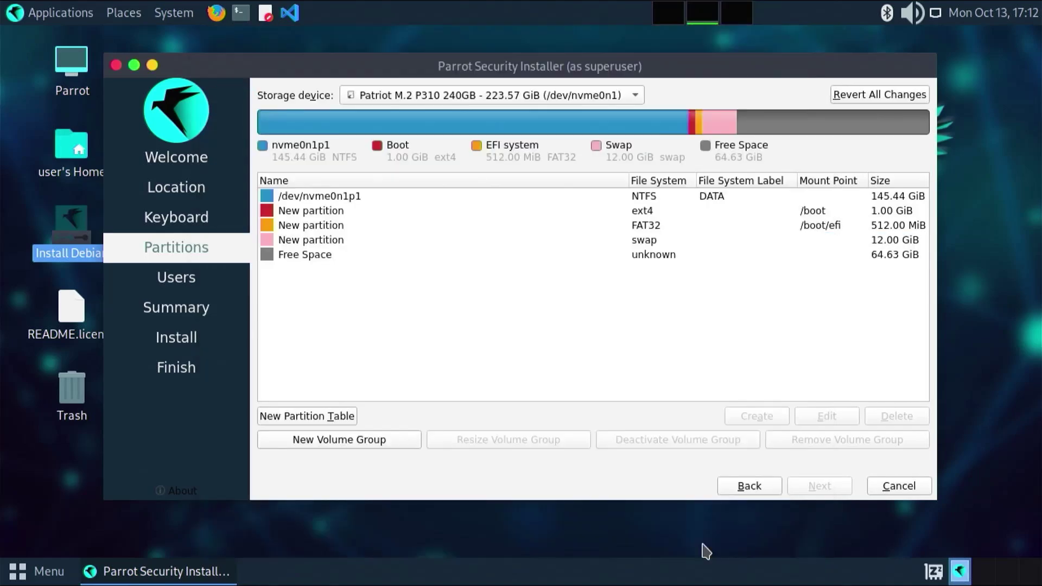
- Turn the remaining free space into a 64.63 GiB ext4 partition mounted at /
click(556, 255)
click(756, 418)
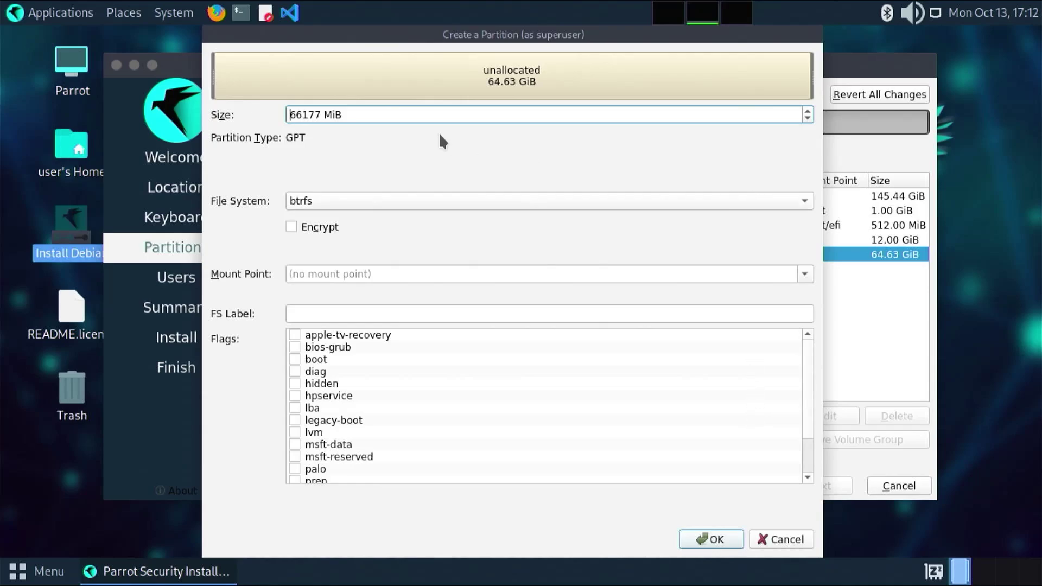
click(418, 201)
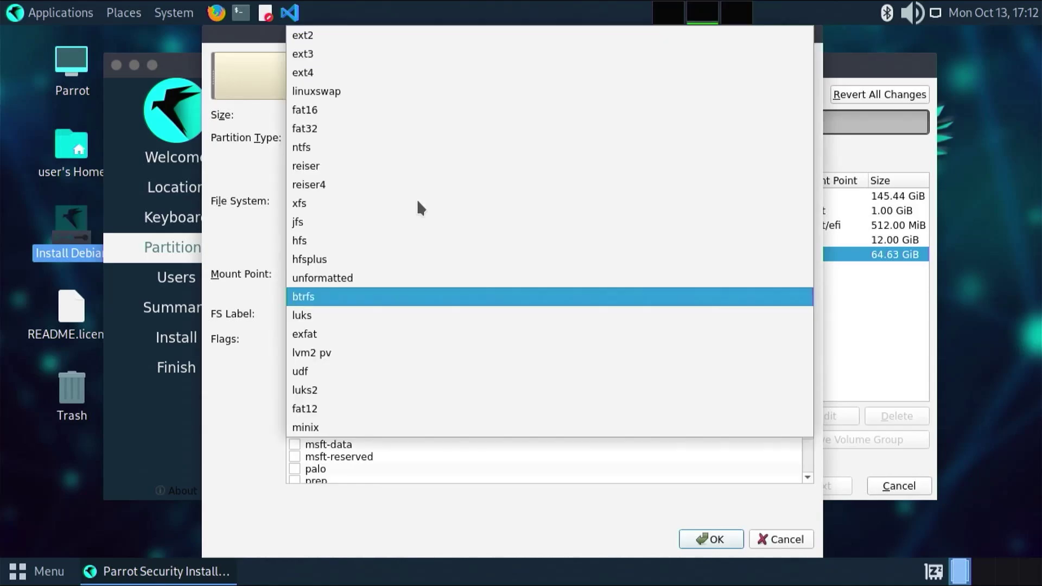
click(320, 72)
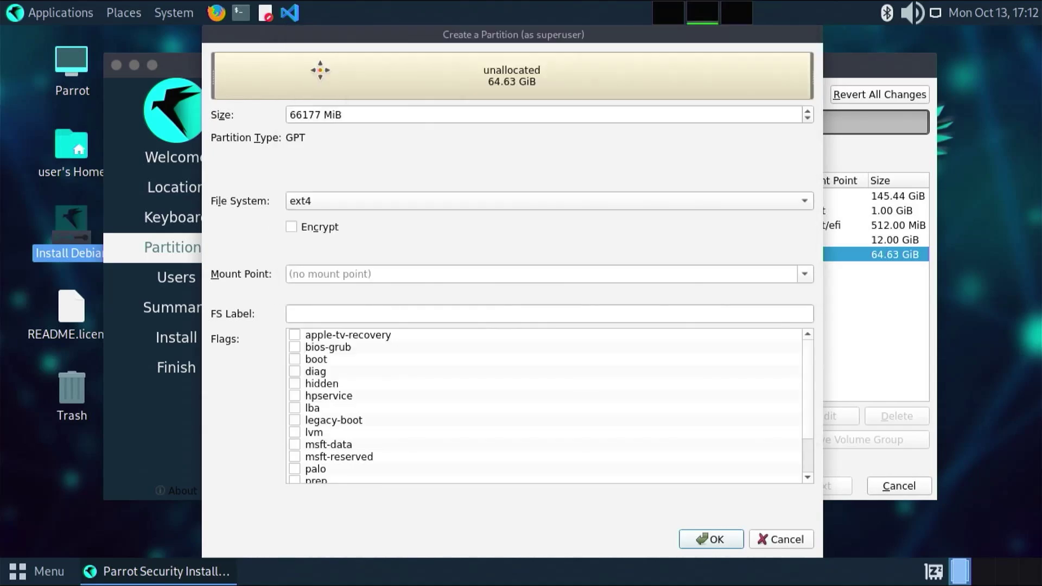
click(805, 274)
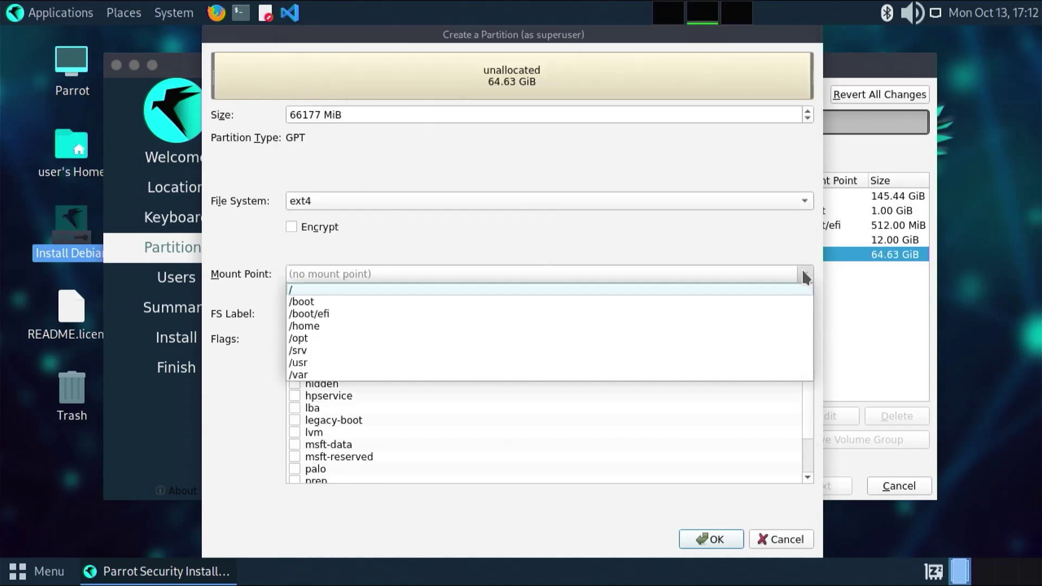
click(436, 290)
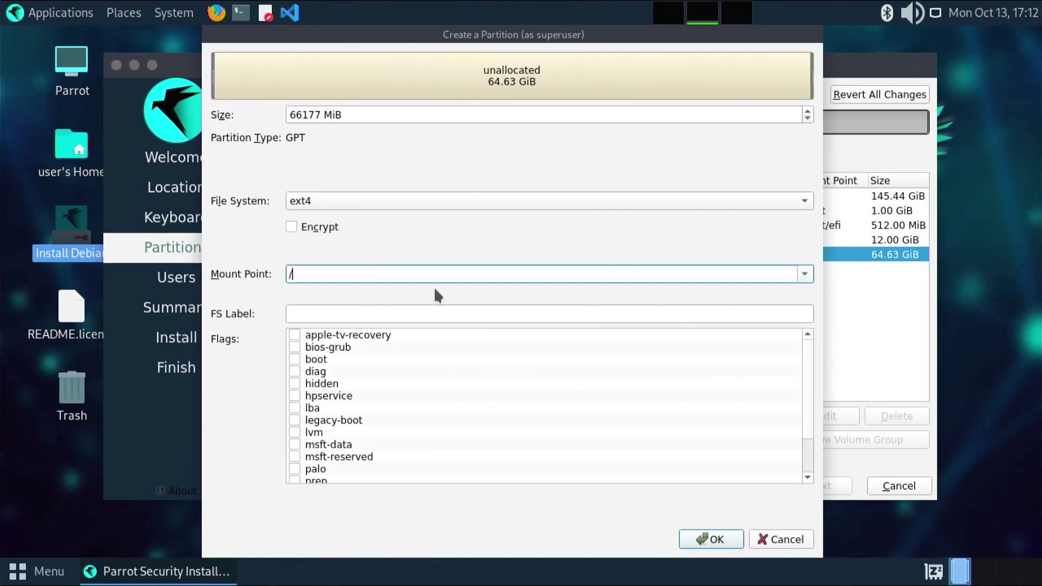
click(717, 540)
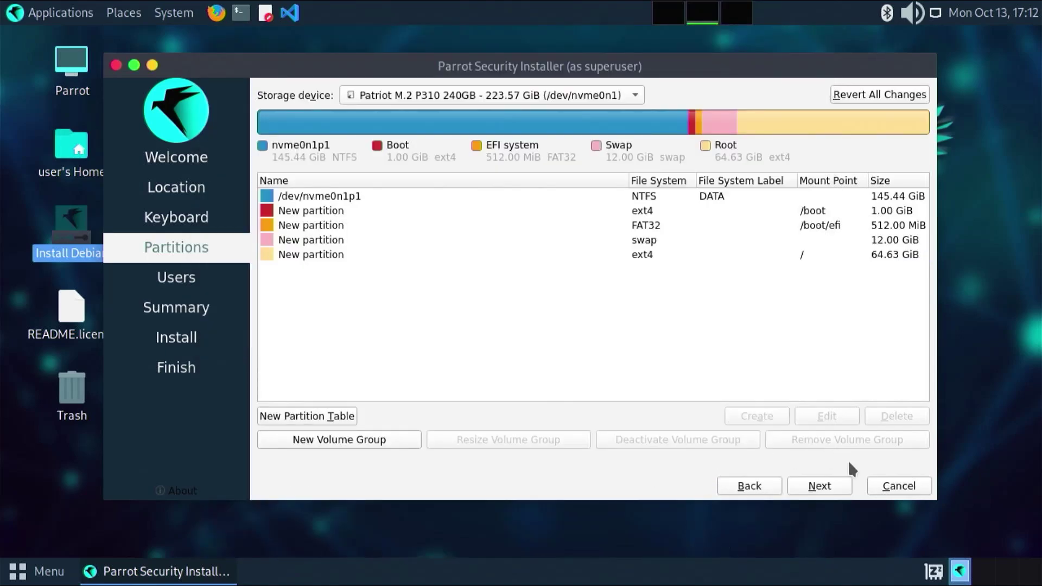
- Enter the user's name, login, computer name and password, then continue to the installation Summary
click(820, 485)
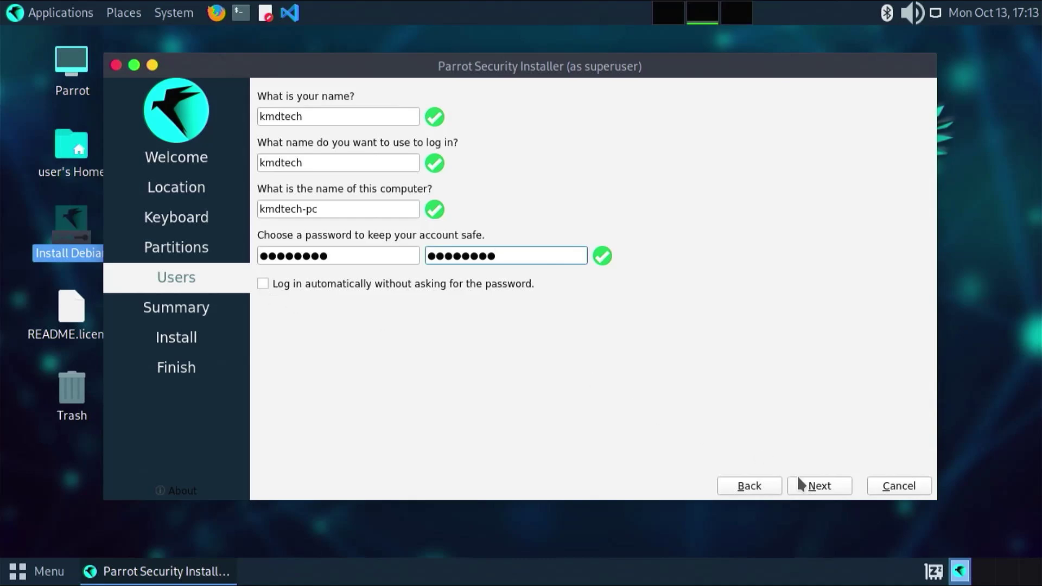
click(811, 491)
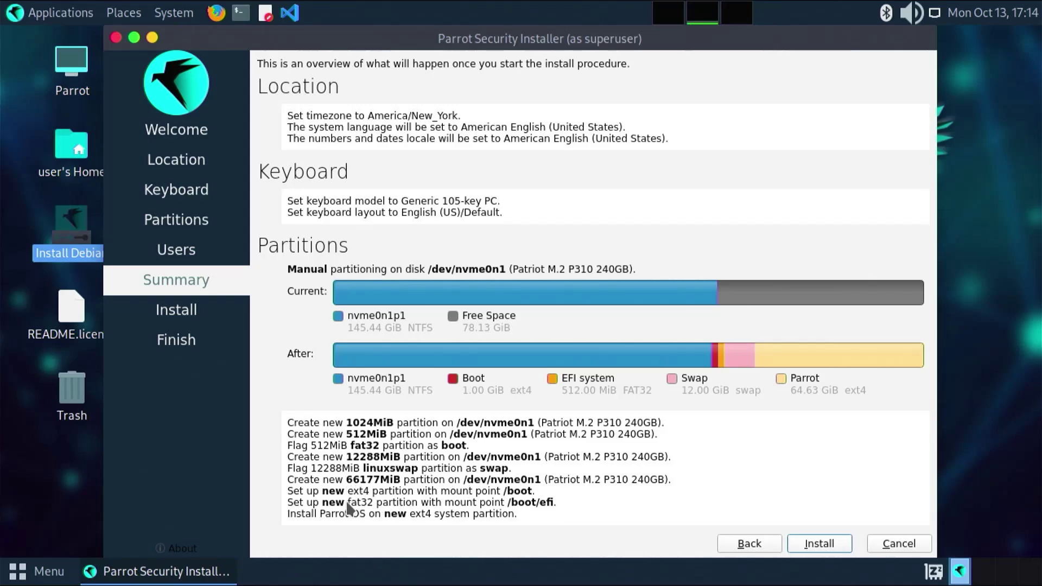
- Start the Parrot OS installation and confirm the planned disk changes
click(827, 545)
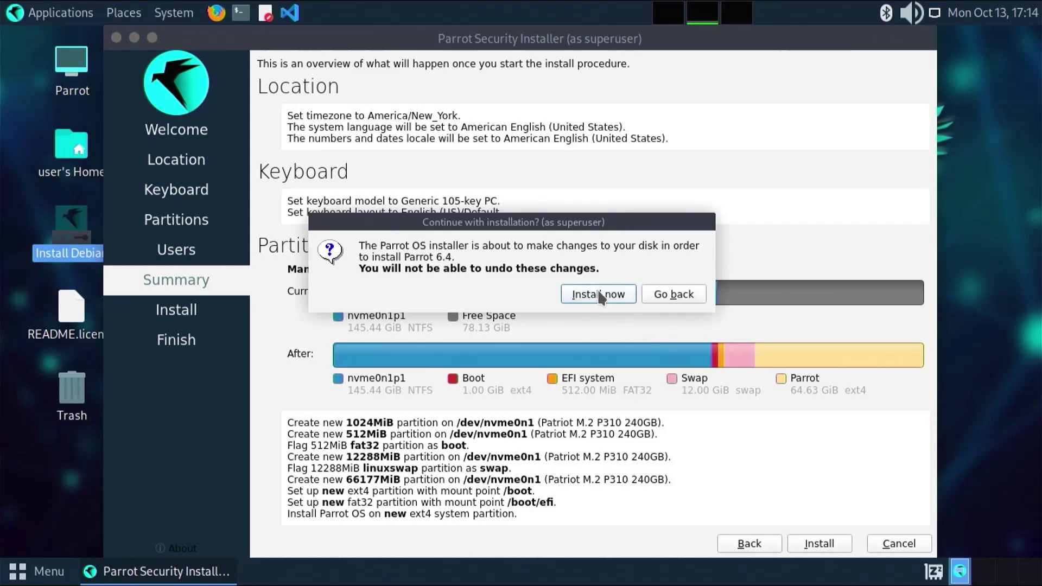
click(599, 294)
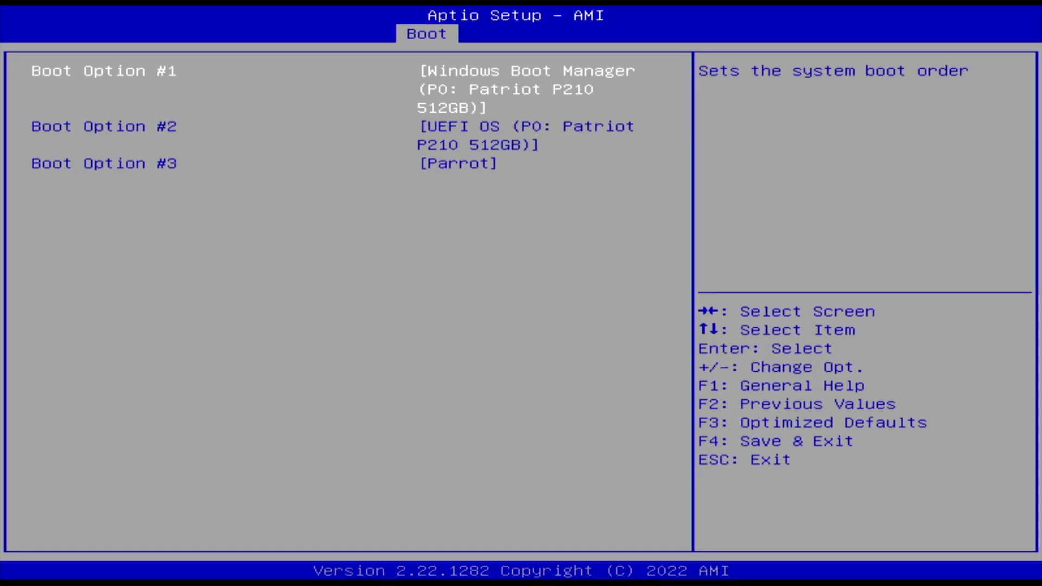
- Raise the Parrot boot entry from Boot Option #3 to Boot Option #1
key(Down)
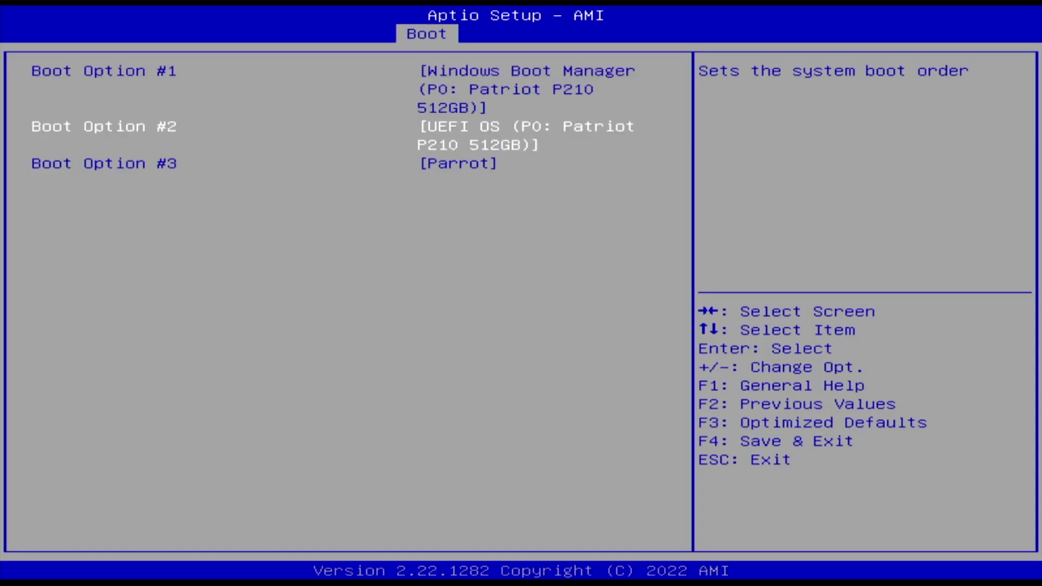
key(Down)
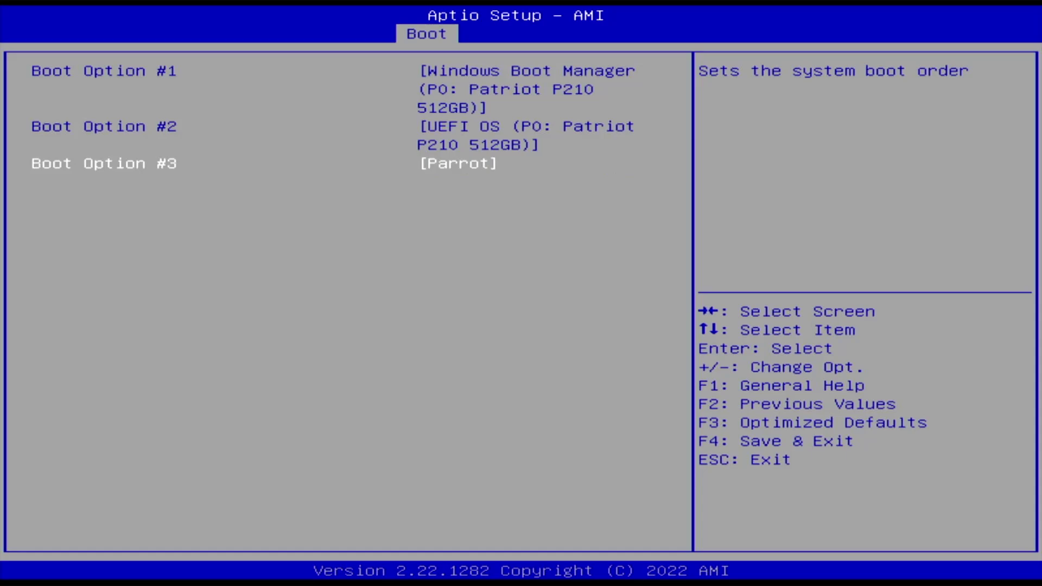
key(Up)
key(Up)
key(plus)
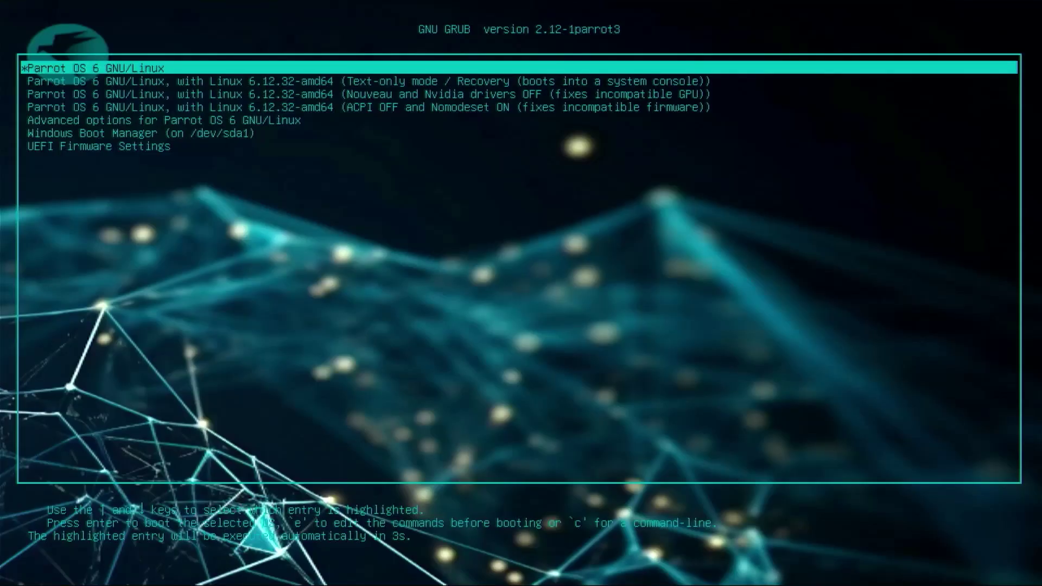
- Halt the GRUB countdown and boot the Parrot OS 6 GNU/Linux entry
key(Down)
key(Down)
key(Down)
key(Down)
key(Down)
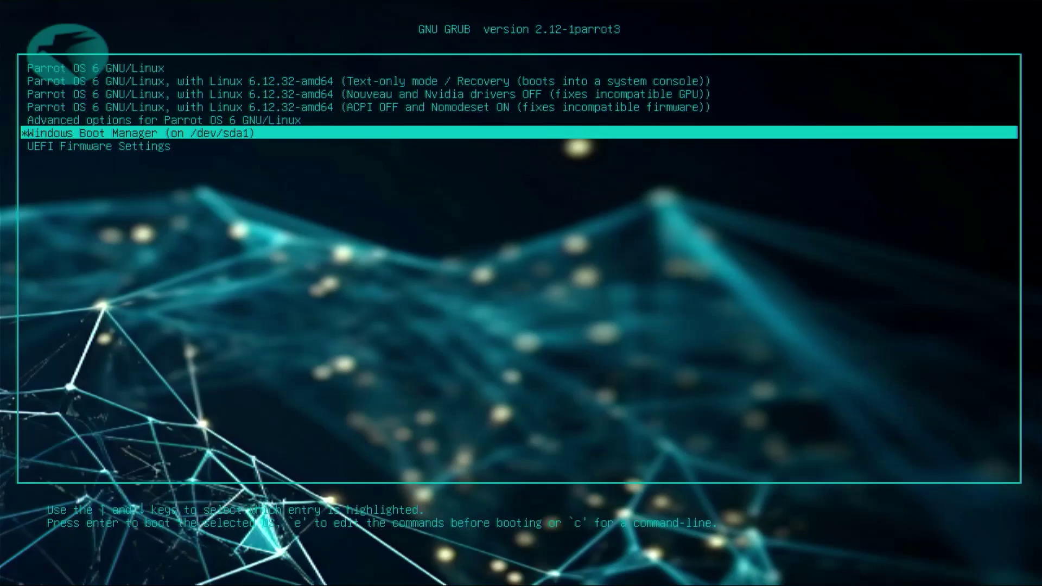
key(Up)
key(Up)
key(Up)
key(Up)
key(Up)
key(Return)
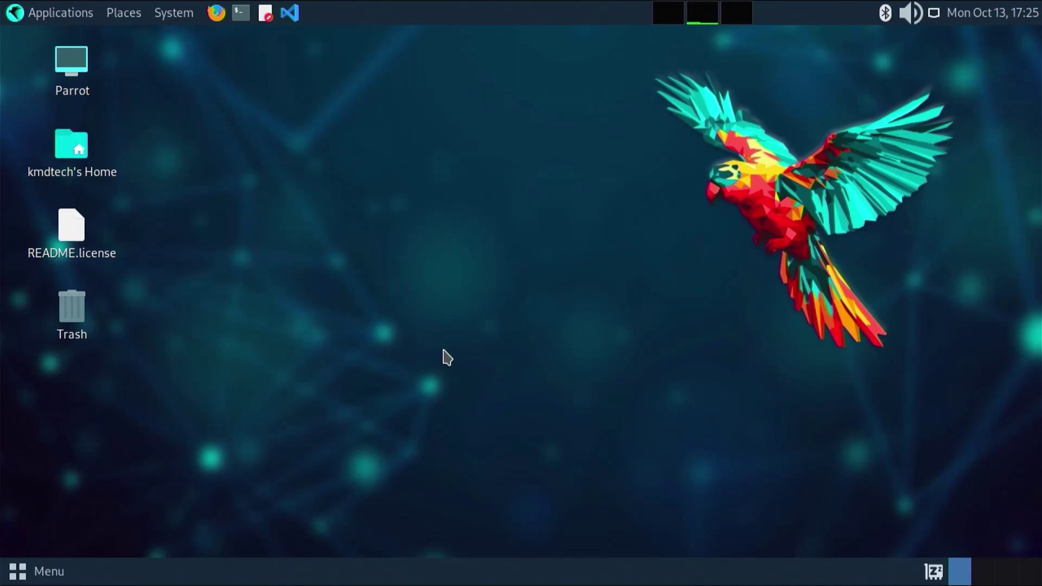
- Browse Applications > Pentesting, then bring up the shut-down prompt from the taskbar Menu
click(46, 6)
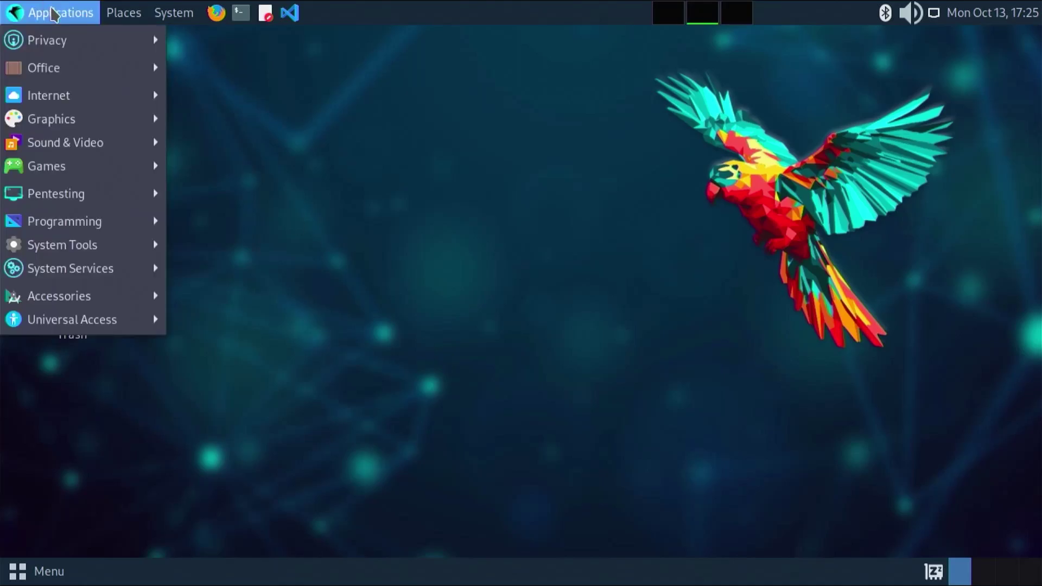
mouse_move(106, 202)
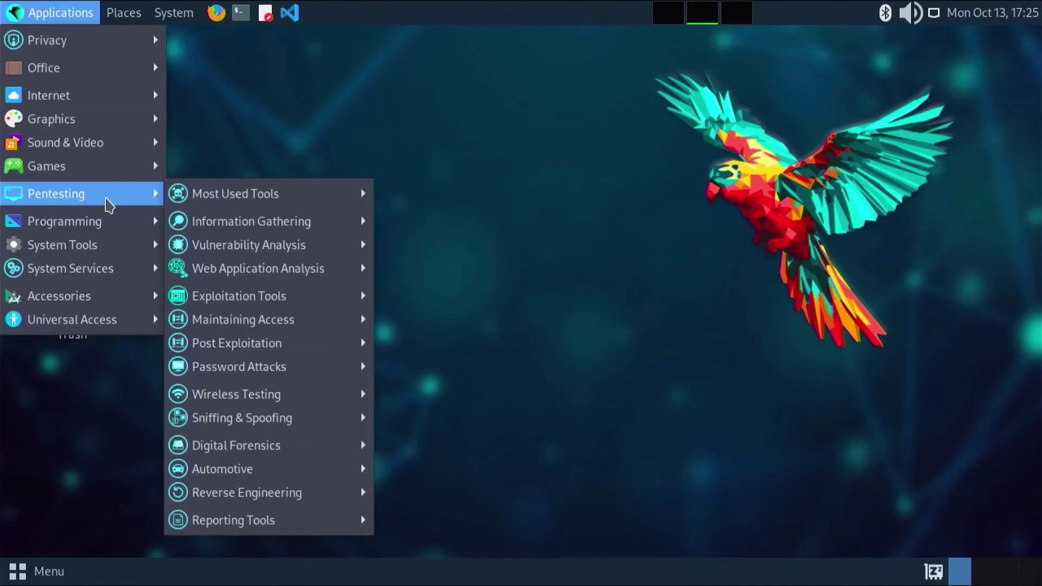
mouse_move(305, 204)
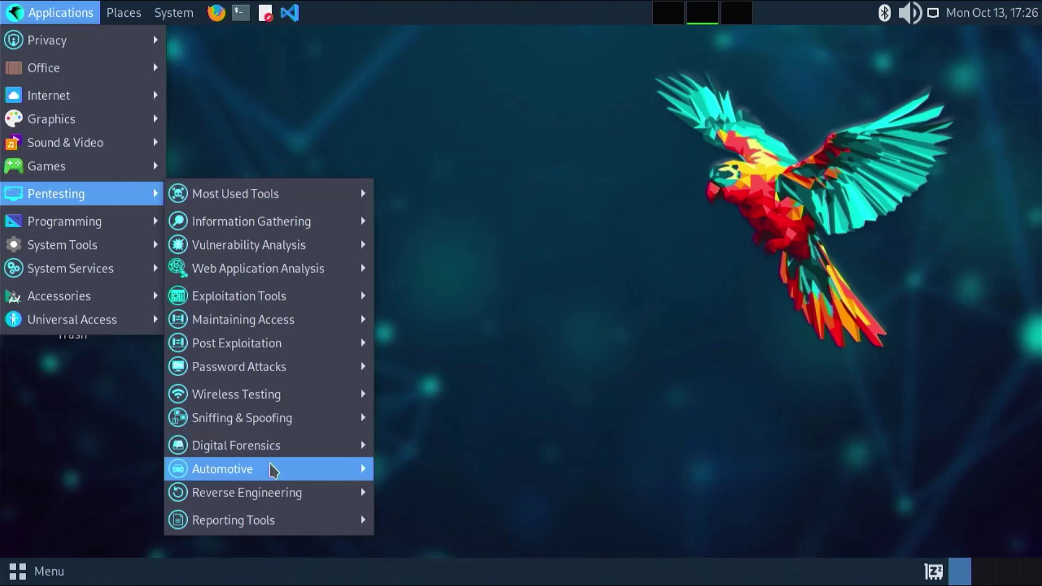
click(30, 576)
click(30, 576)
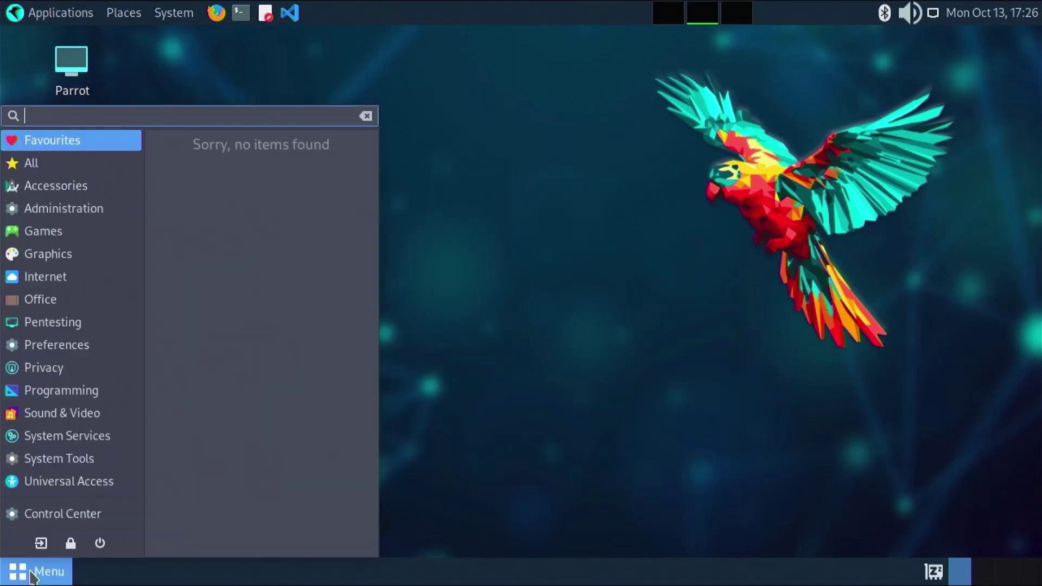
click(99, 542)
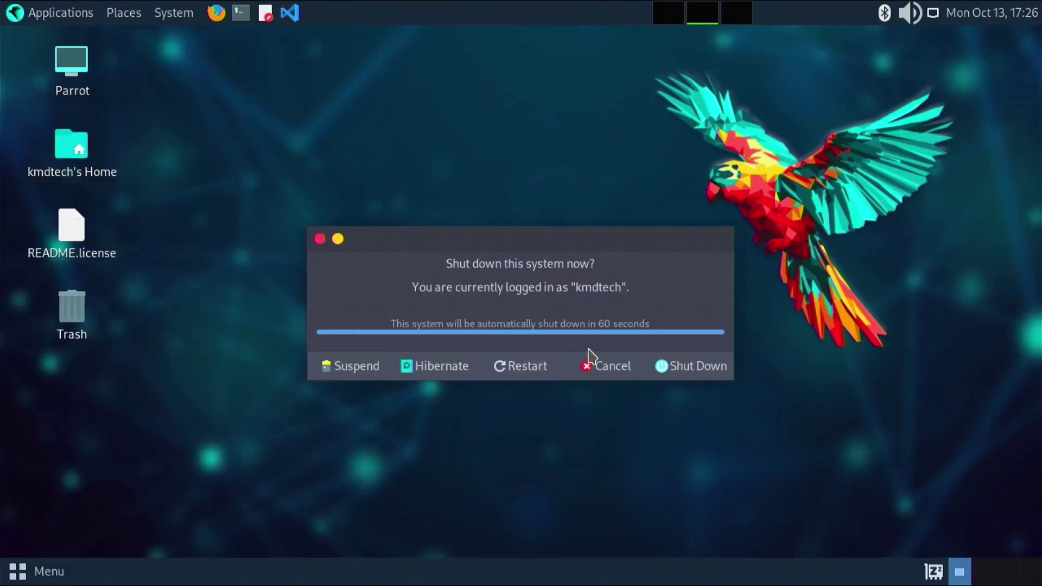
- Restart into Windows through GRUB's Windows Boot Manager and launch Disk Management
click(539, 372)
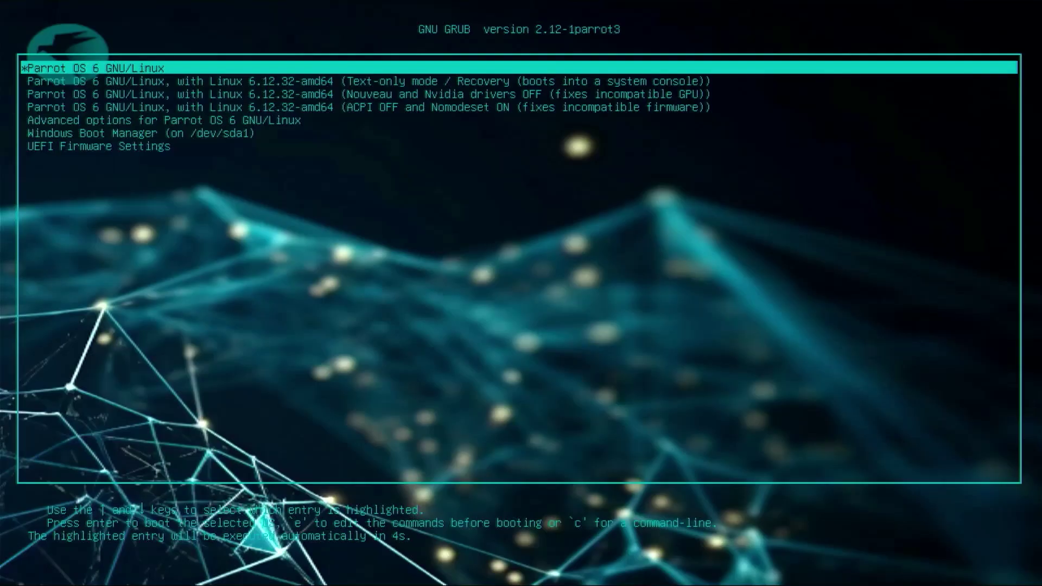
key(Down)
key(Down)
key(Down)
key(Down)
key(Down)
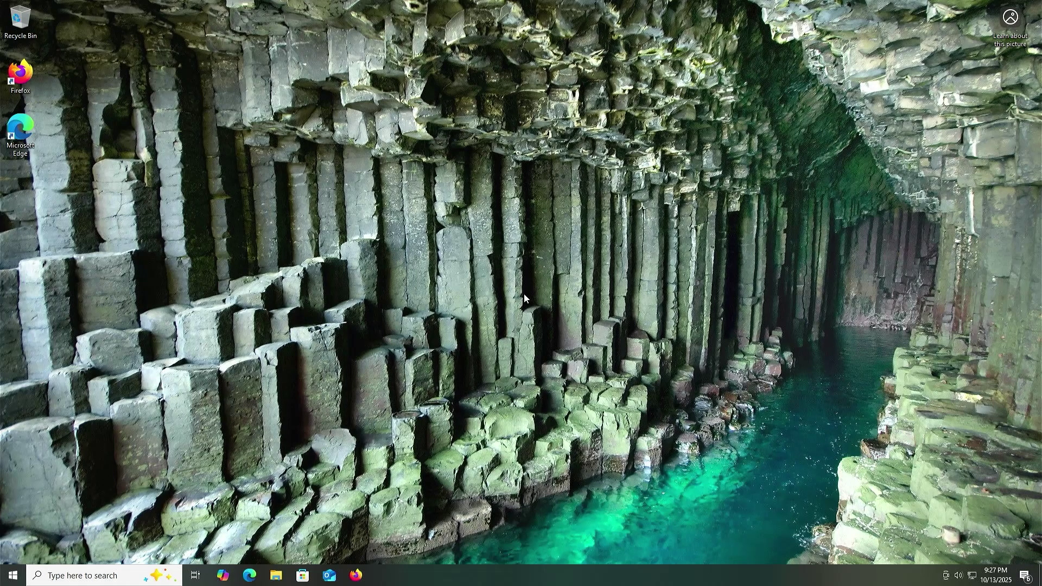
key(super)
text(d)
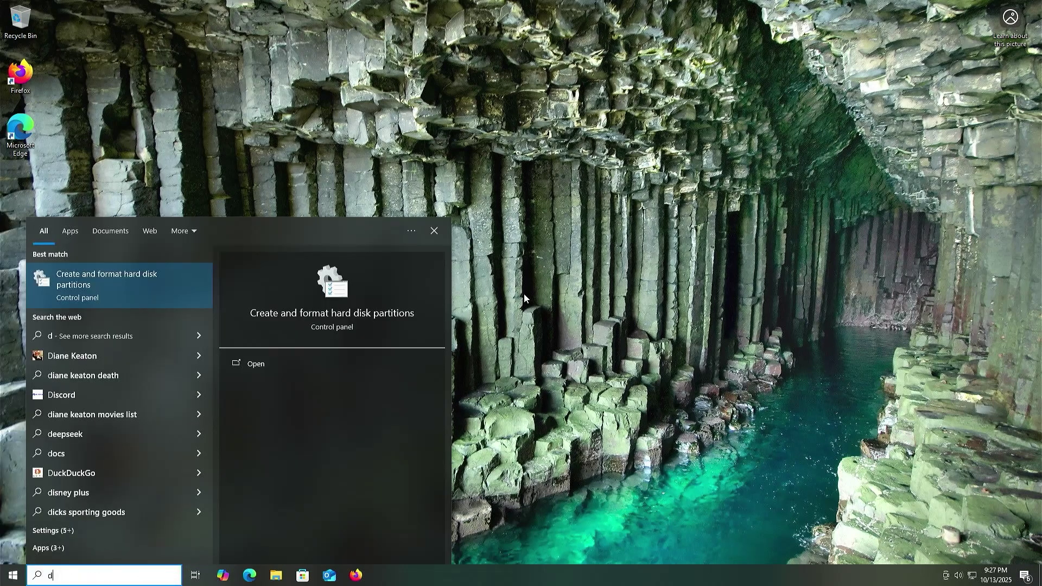
text(isk management)
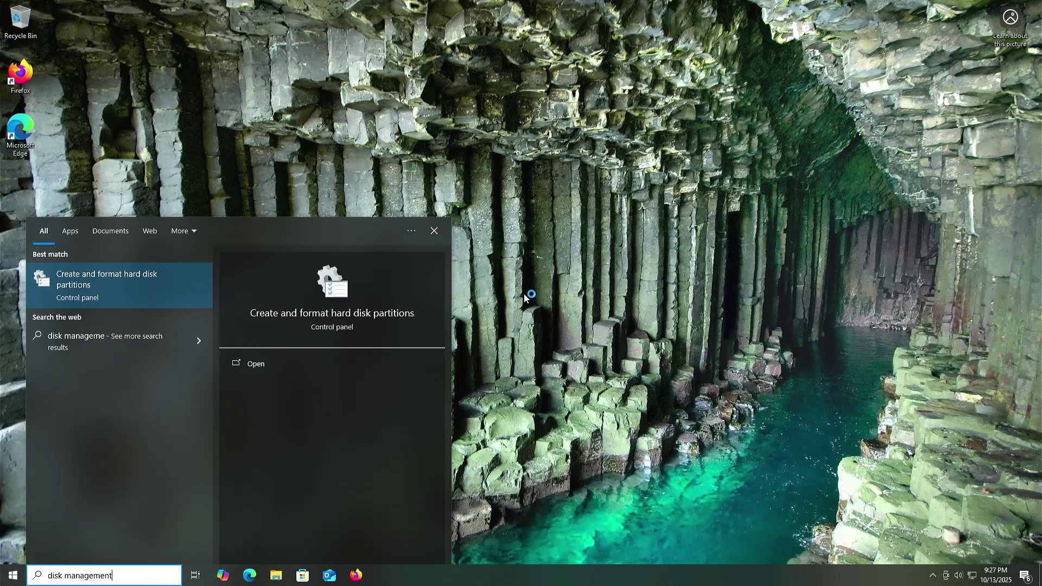
key(Return)
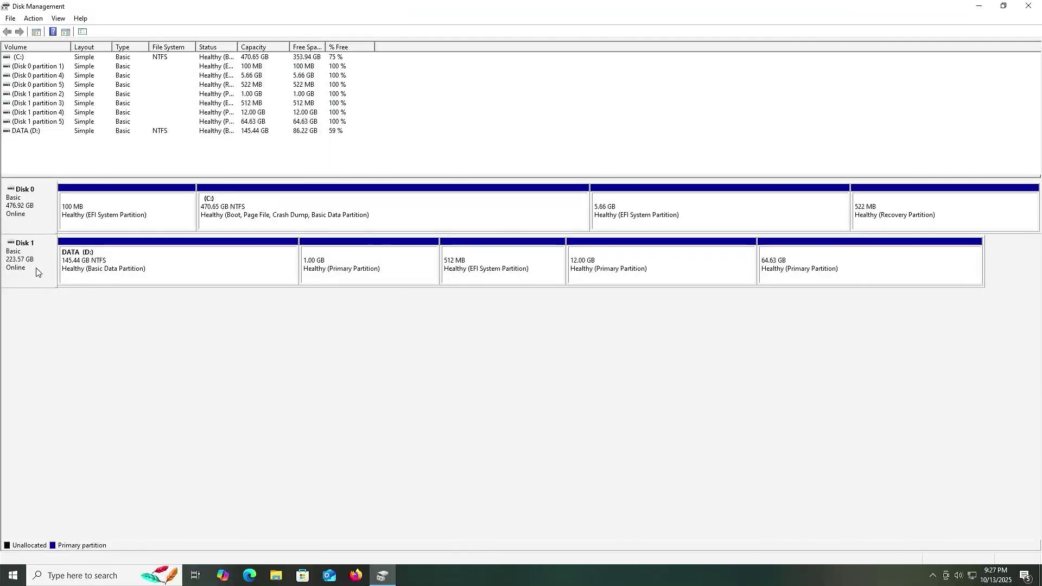
click(36, 271)
click(400, 279)
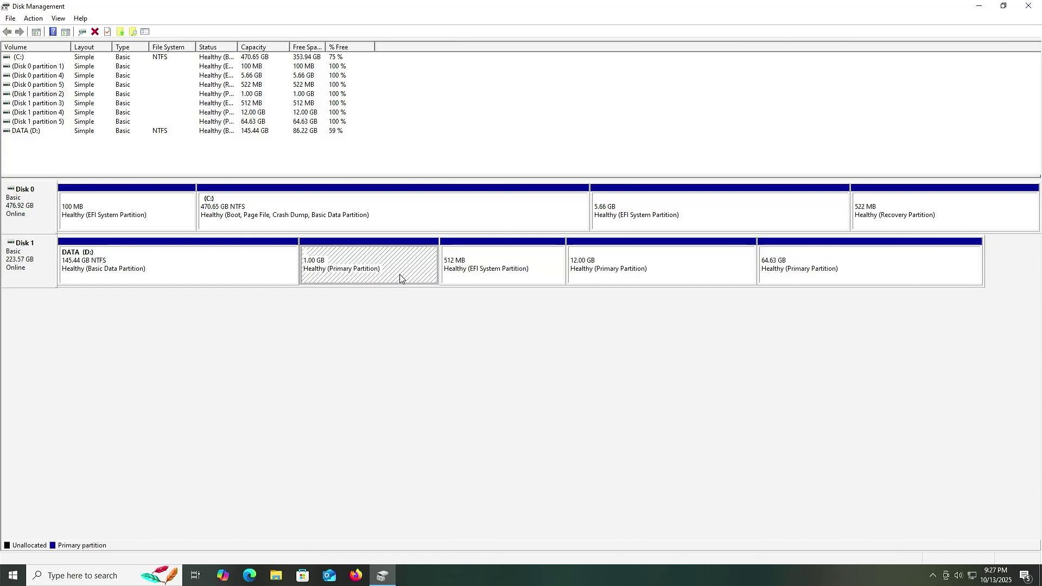
click(480, 278)
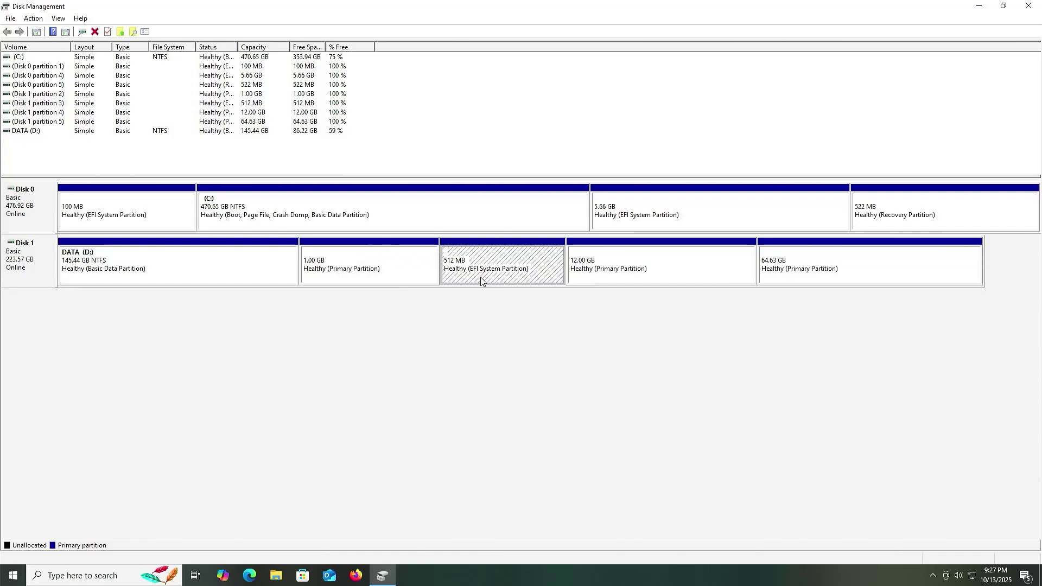
click(657, 280)
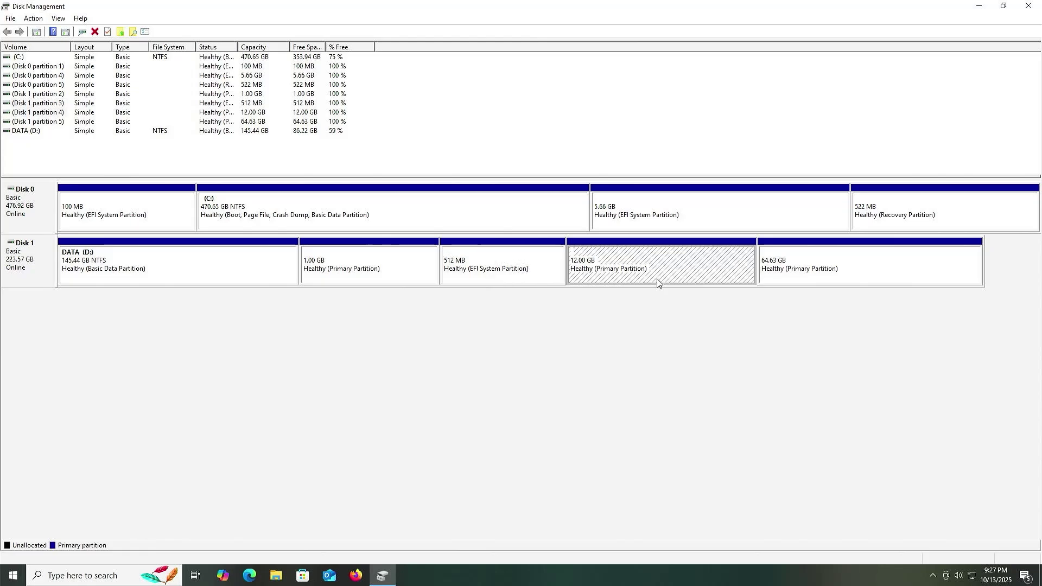
click(814, 281)
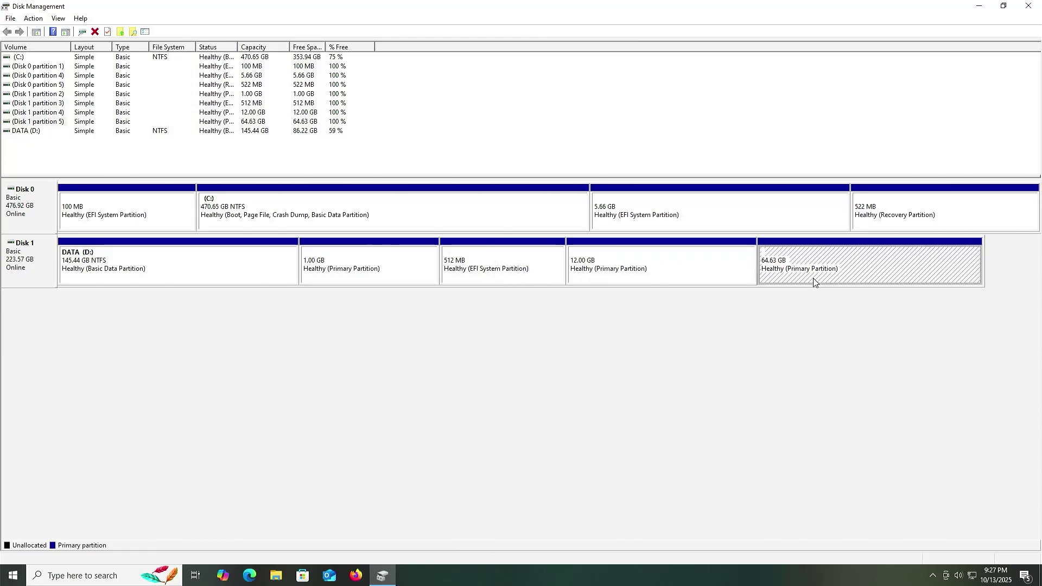
click(735, 217)
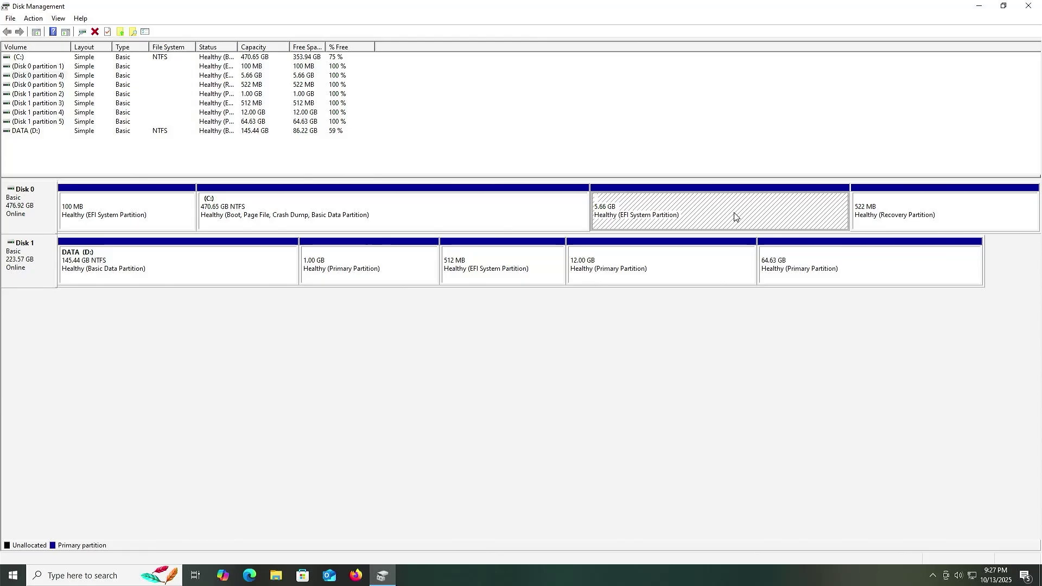
right_click(735, 217)
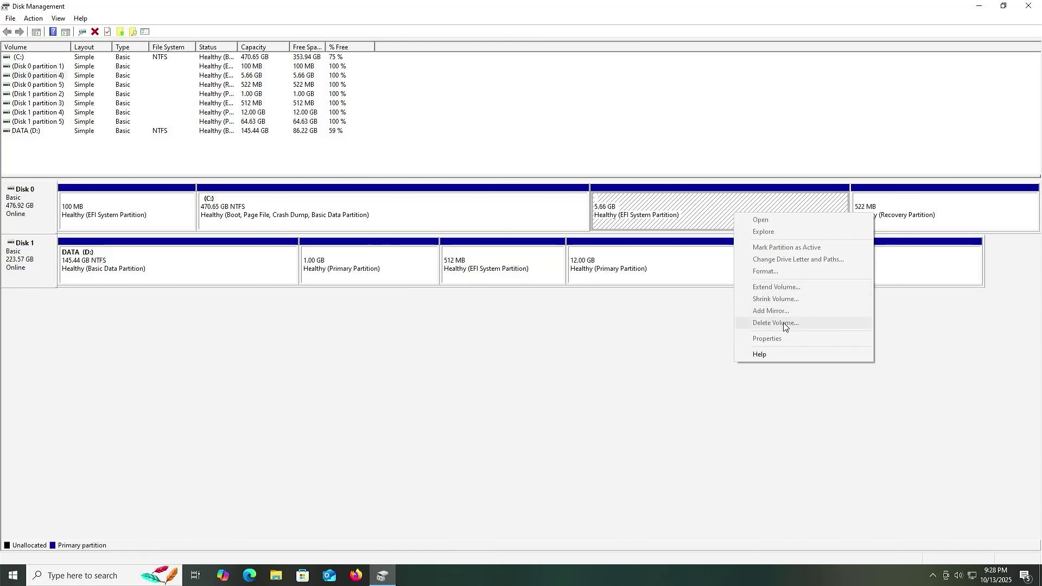
- Launch DiskPart with administrator rights and list the disks with list disk
click(13, 577)
text(diskpart)
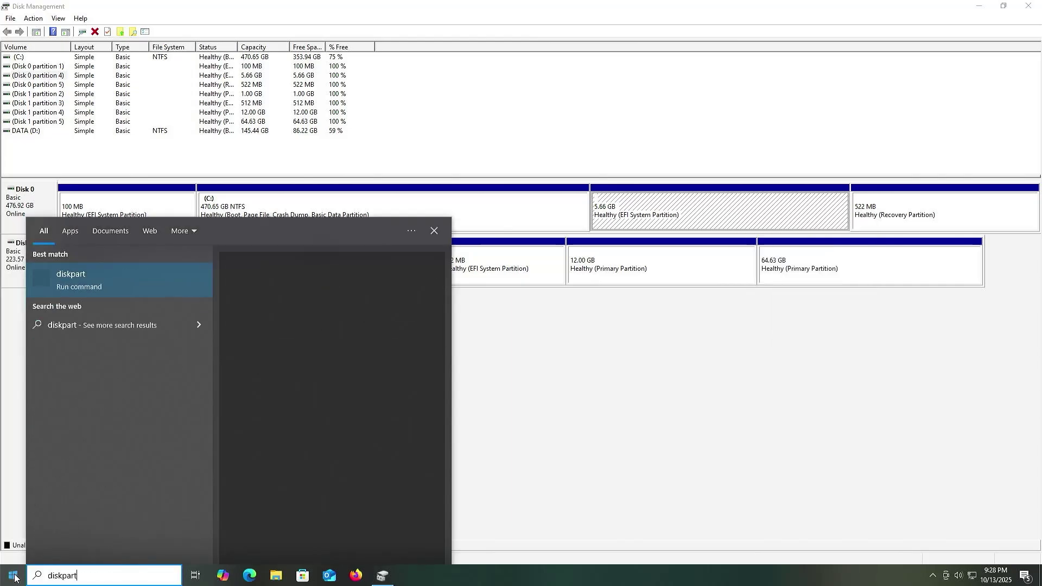
key(Return)
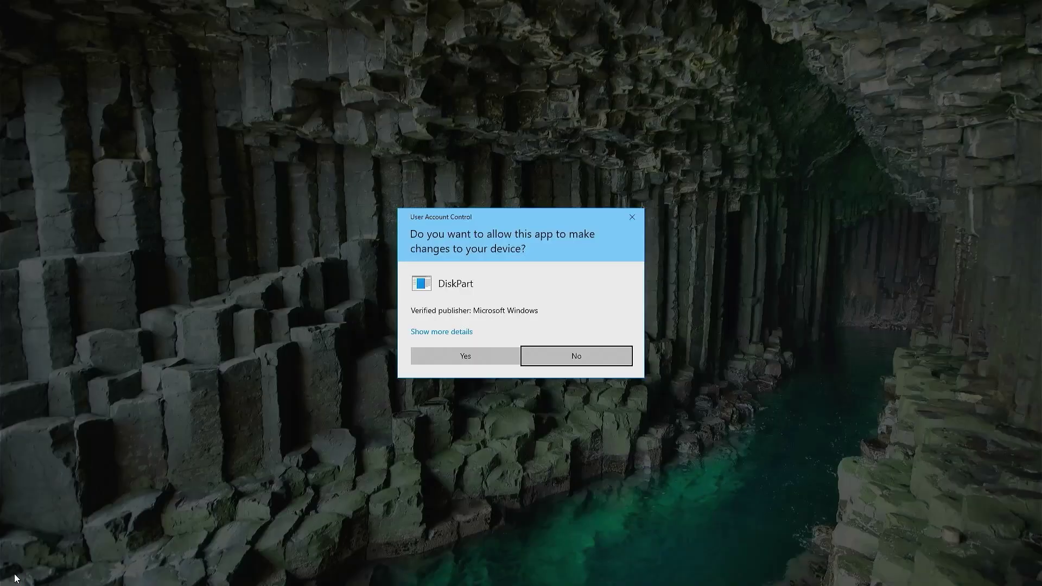
key(Return)
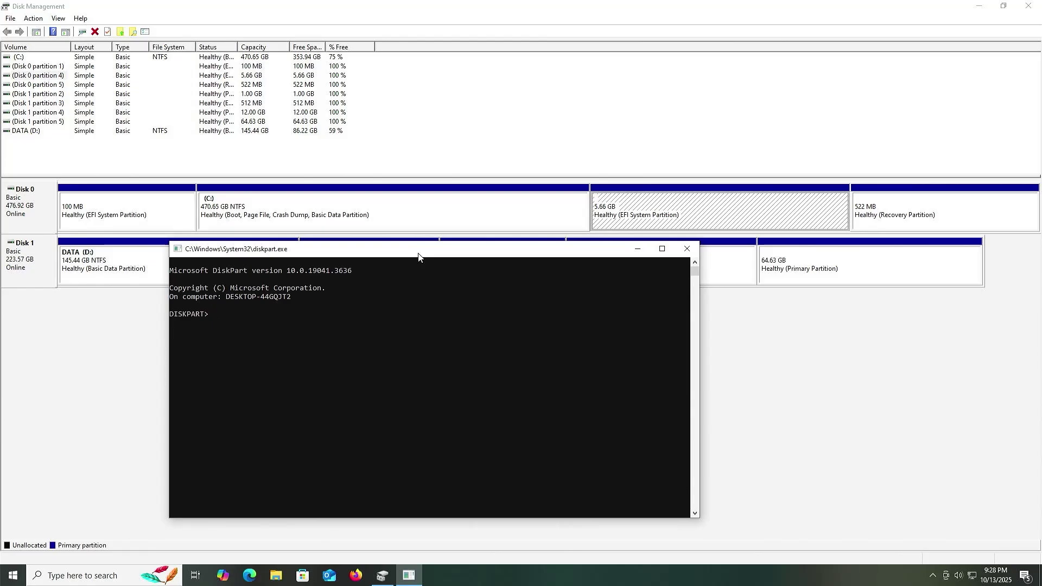
text(list disk)
key(Return)
- Select Disk 0, list its partitions, and force-delete partition 4 with delete partition override
text(sel disk 0)
key(Return)
text(list part)
key(Return)
text(sel part 4)
key(Return)
text(delete partition override)
key(Return)
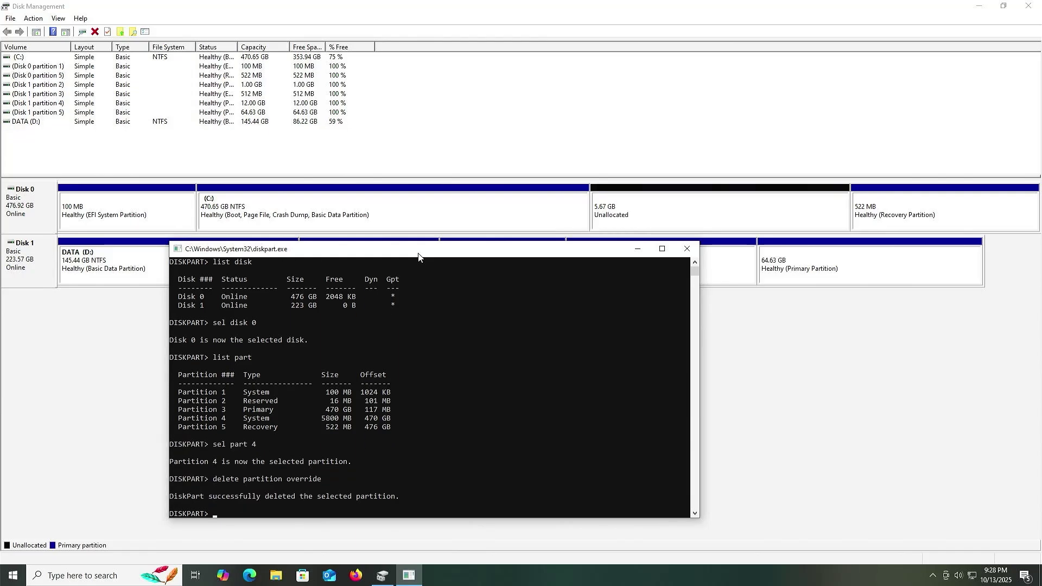
- Extend C: with the Extend Volume wizard, absorbing Disk 0's unallocated space to reach 476.31 GB
click(449, 218)
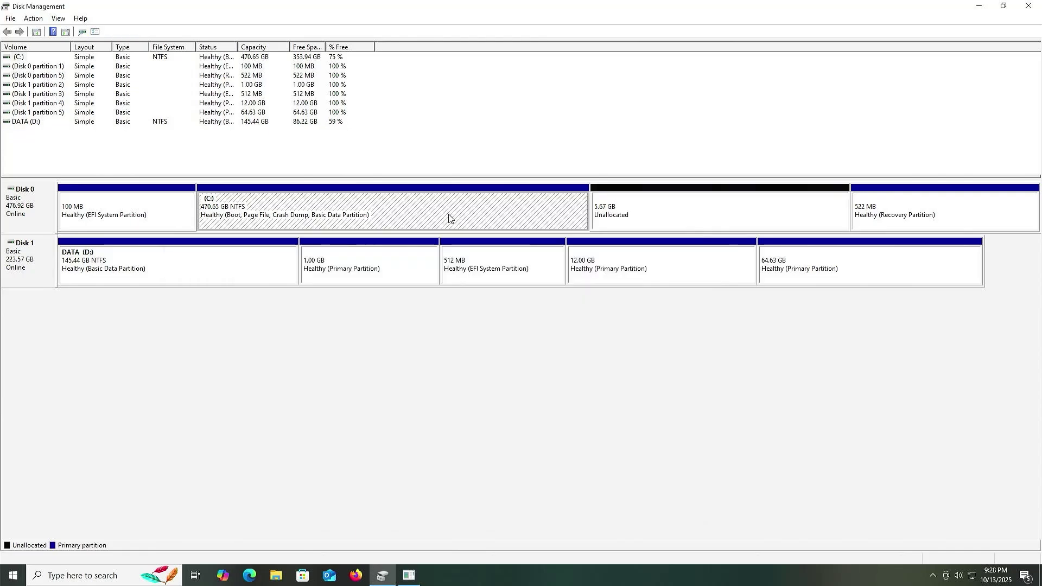
right_click(449, 218)
click(482, 289)
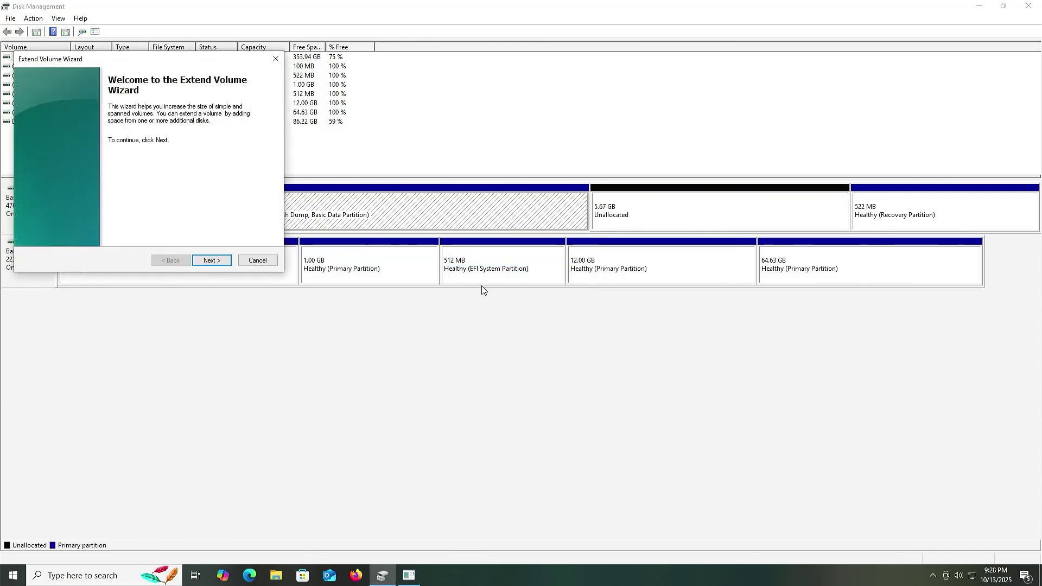
click(211, 260)
click(214, 262)
click(211, 261)
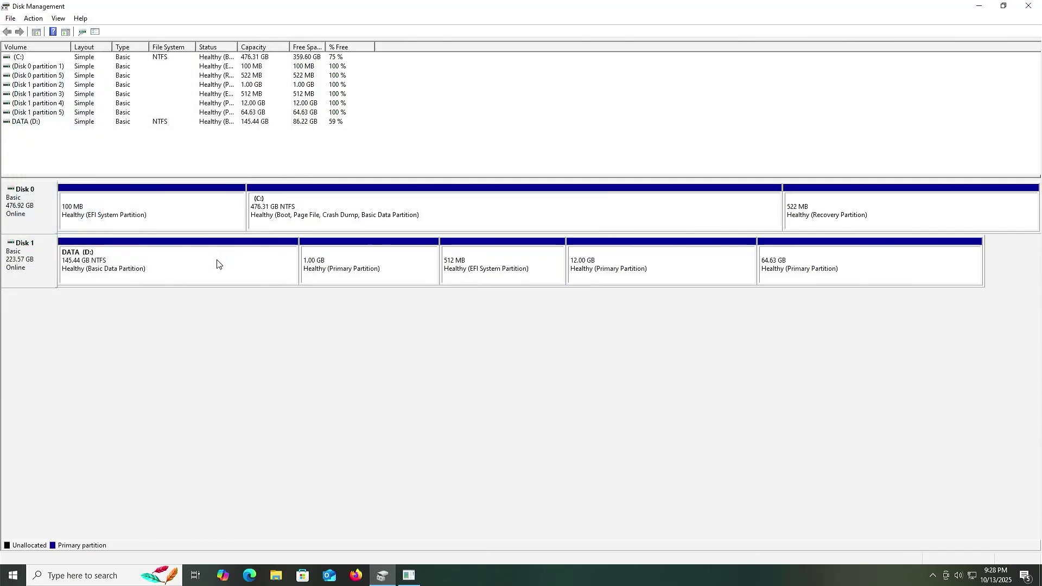